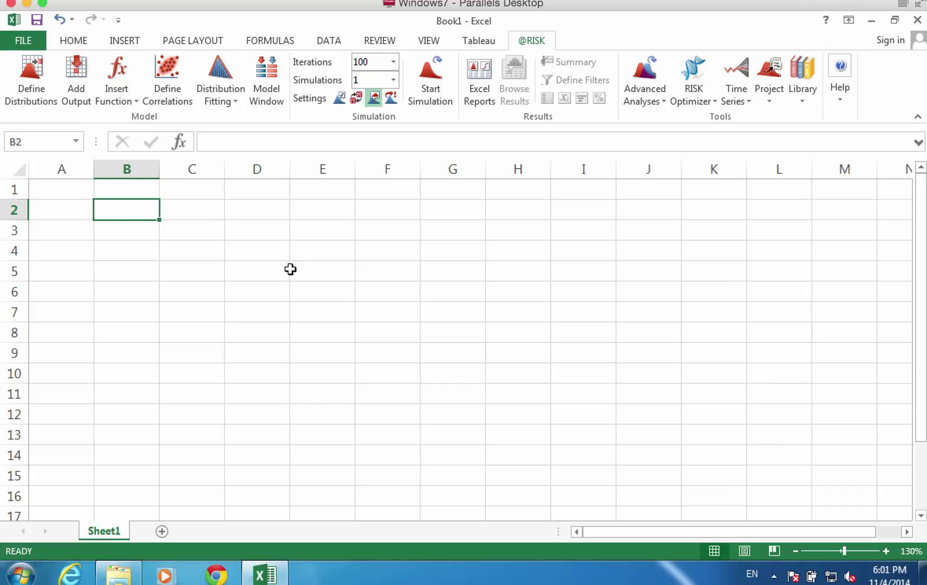
# Enter 100000 in B2 with the label 'HH in a given city' in C2
pyautogui.write('100')
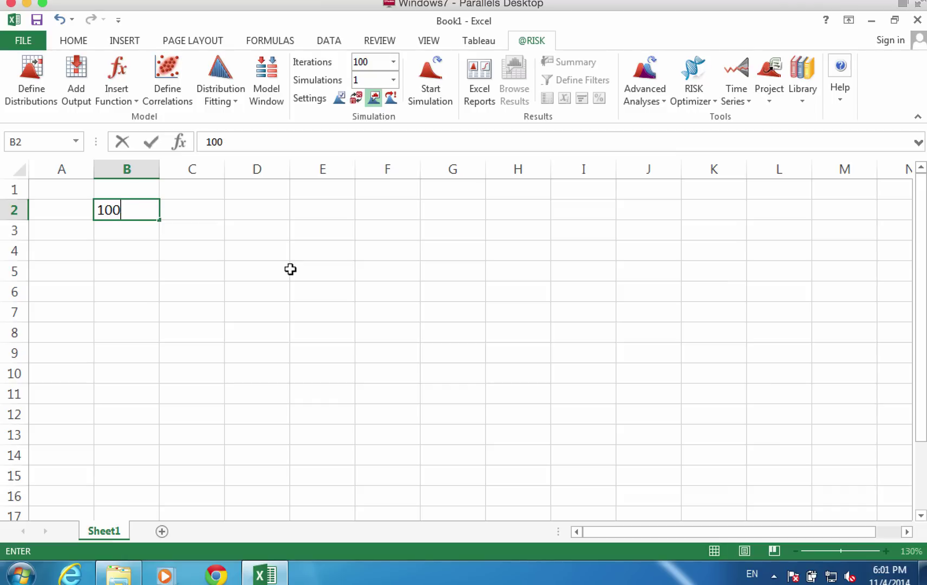
pyautogui.write('000')
pyautogui.press('Return')
pyautogui.press('Up')
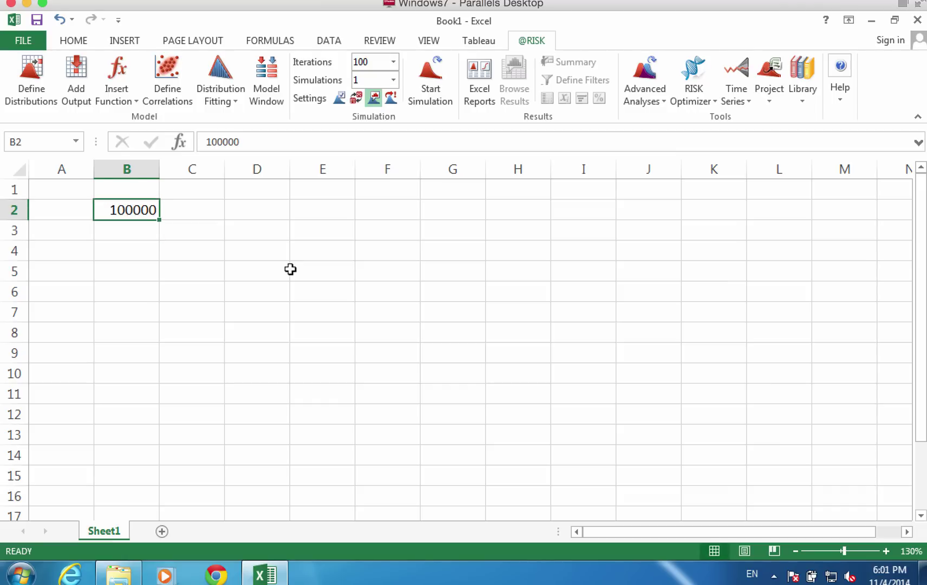
pyautogui.press('Right')
pyautogui.write('HH i')
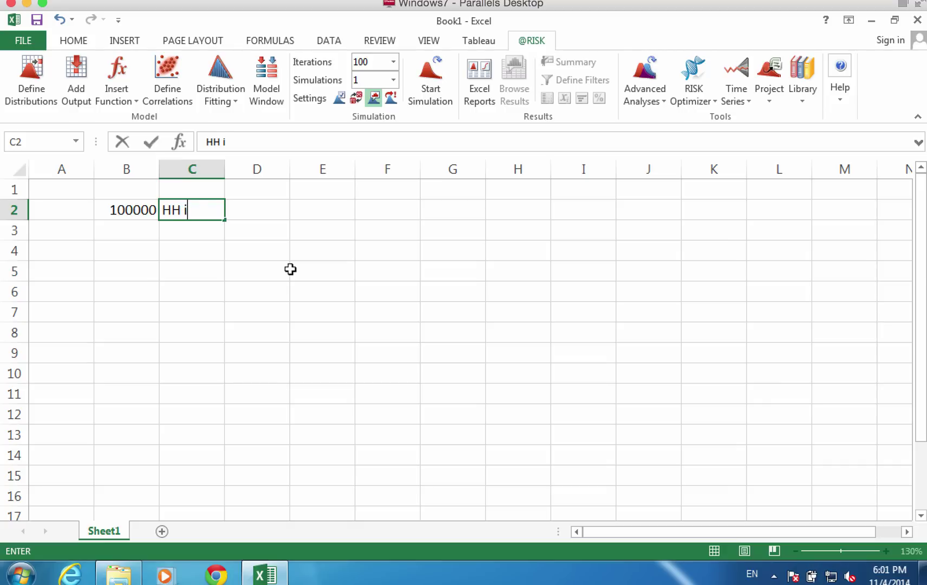
pyautogui.write('n a given ')
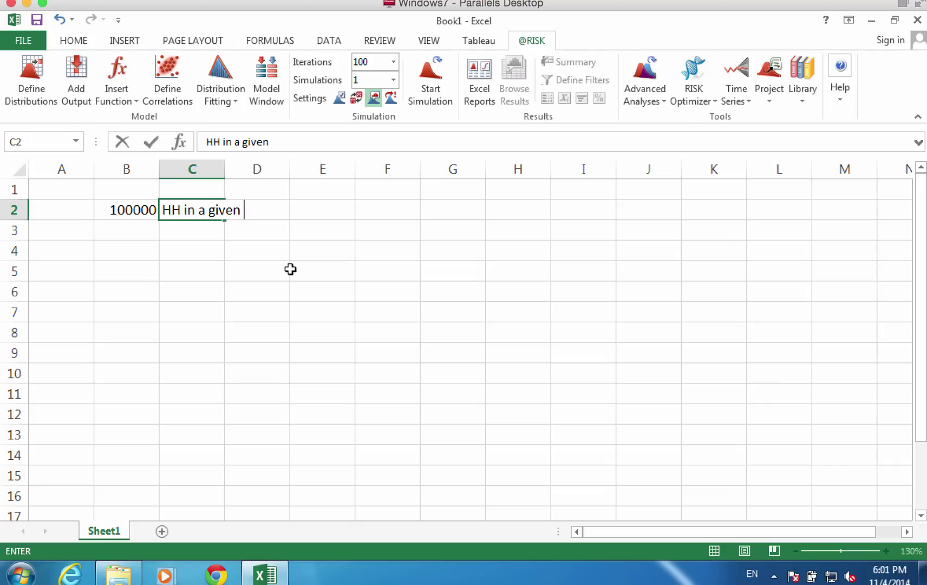
pyautogui.write('city')
pyautogui.press('Return')
# Label C4 'Market share' and return to B4 for its value
pyautogui.press('Down')
pyautogui.press('Left')
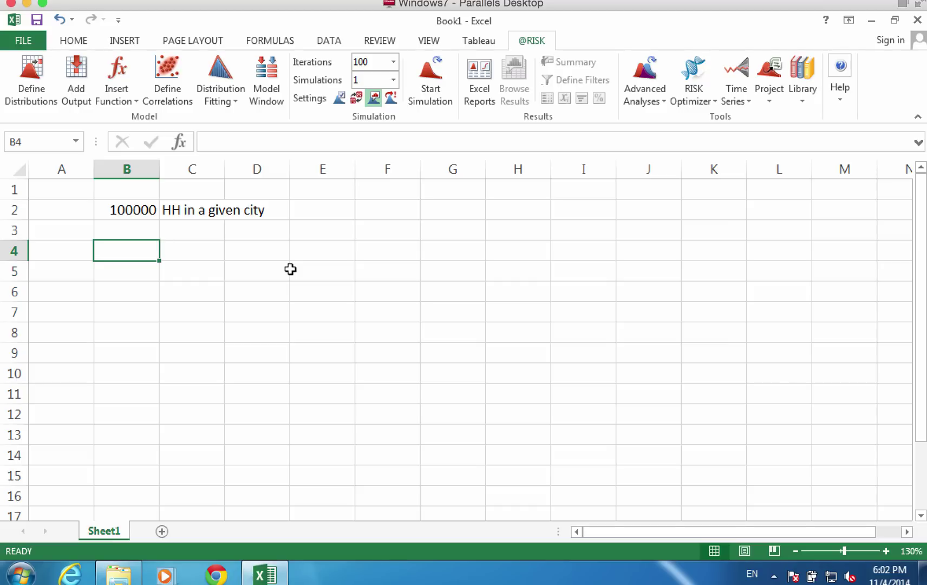
pyautogui.press('Right')
pyautogui.write('"M')
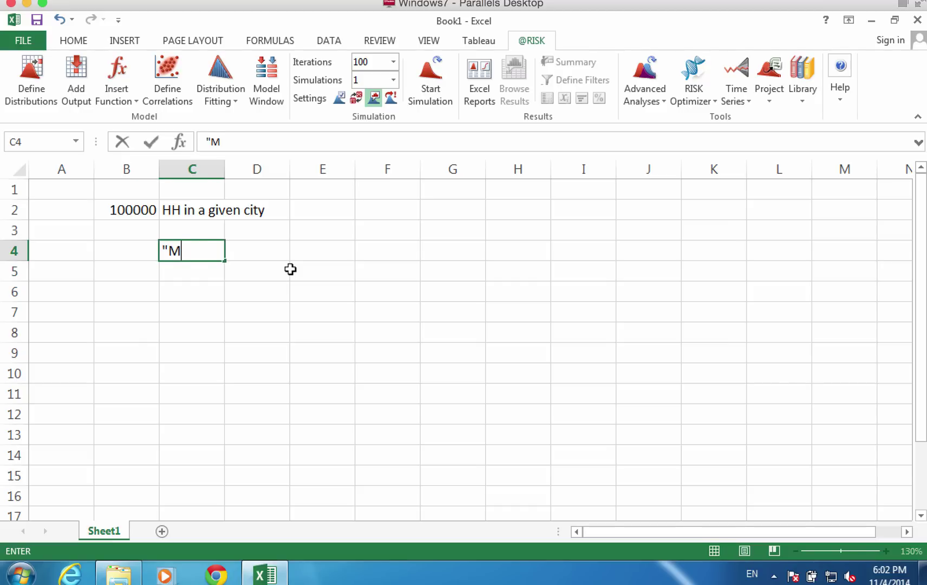
pyautogui.write('arket share"')
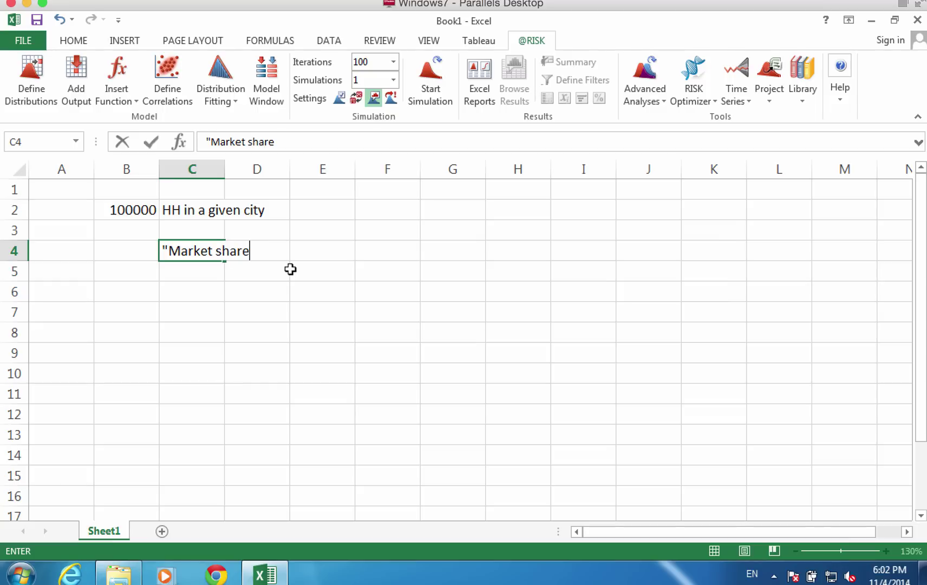
pyautogui.press('Return')
pyautogui.press('Up')
pyautogui.press('Left')
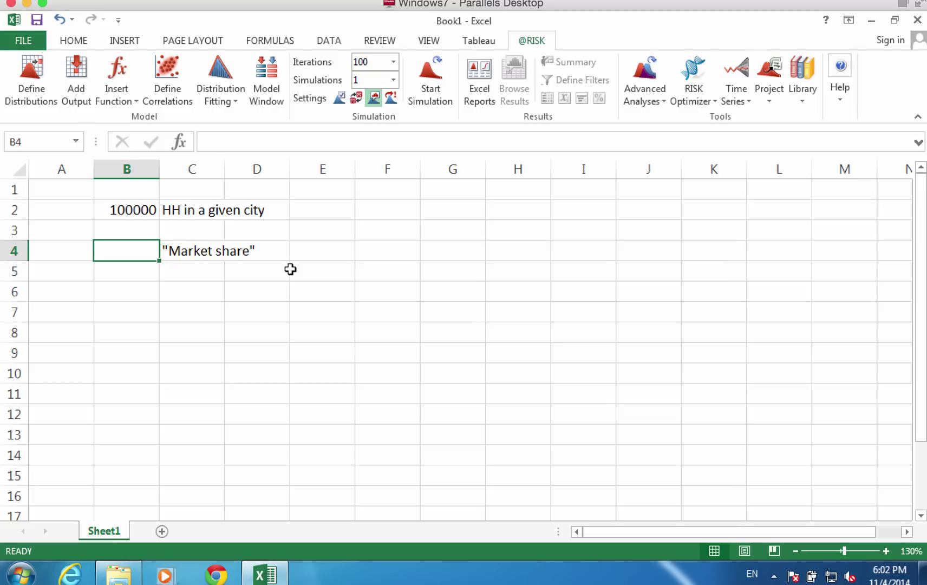
# Enter a 0.25 market share in B4 and label C6 'My Customers'
pyautogui.write('0.25')
pyautogui.press('Return')
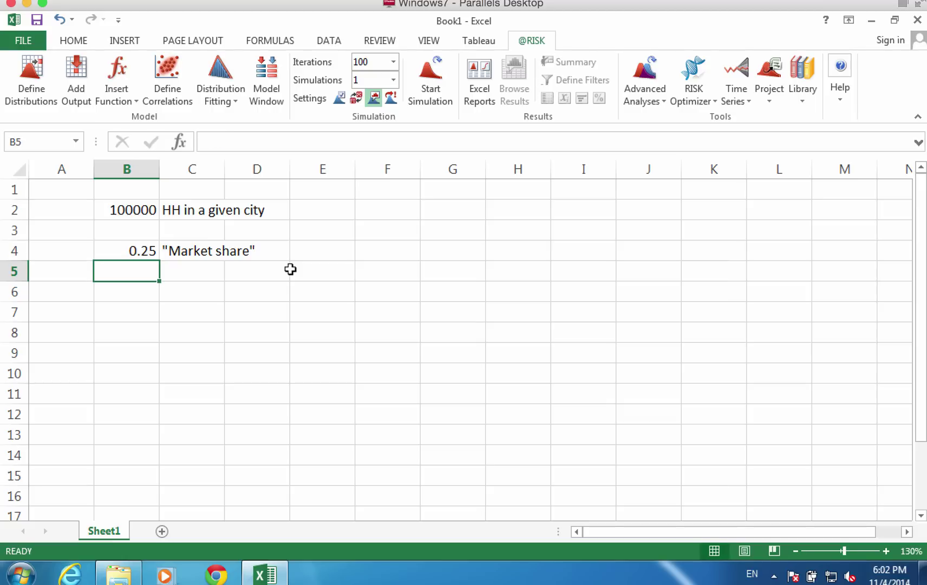
pyautogui.press('Down')
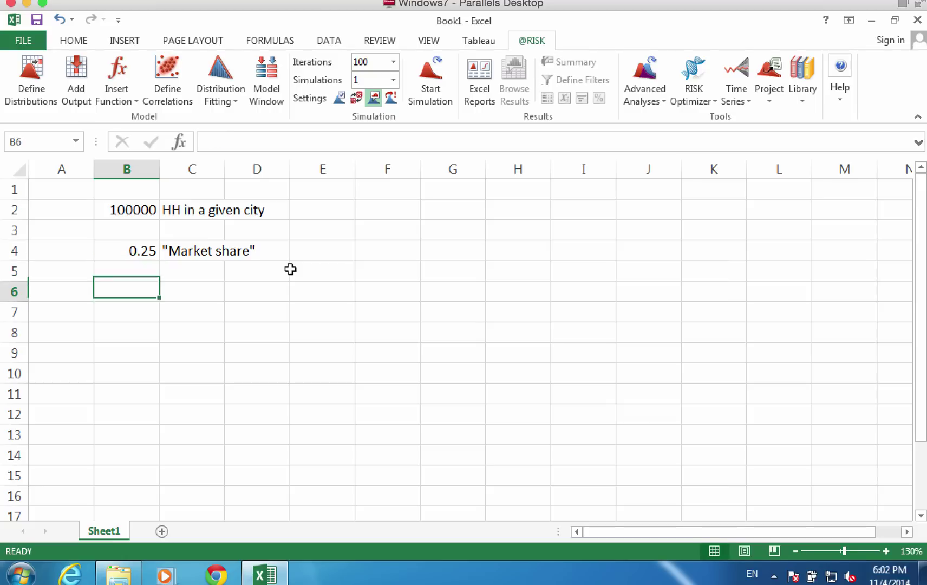
pyautogui.press('Right')
pyautogui.press('F2')
pyautogui.write('My')
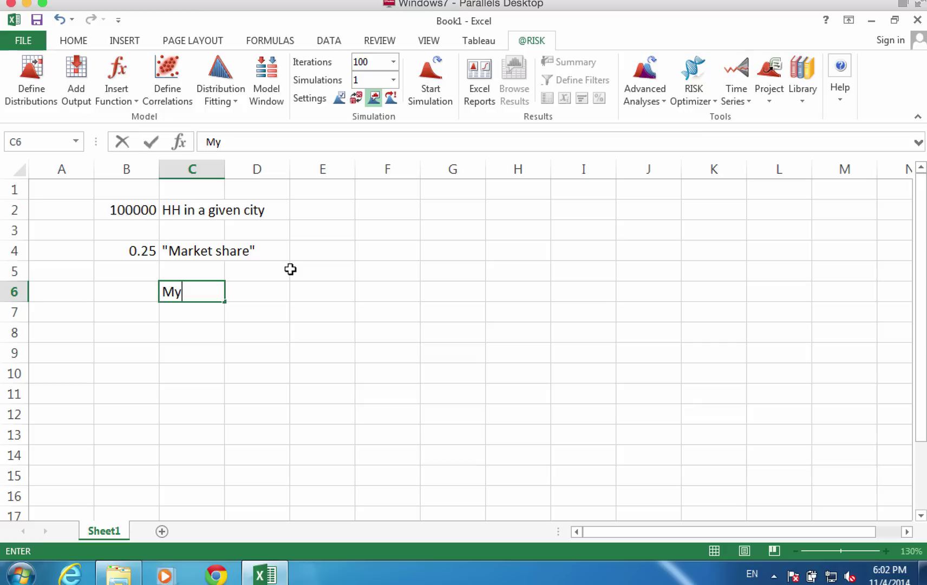
pyautogui.write(' Customer')
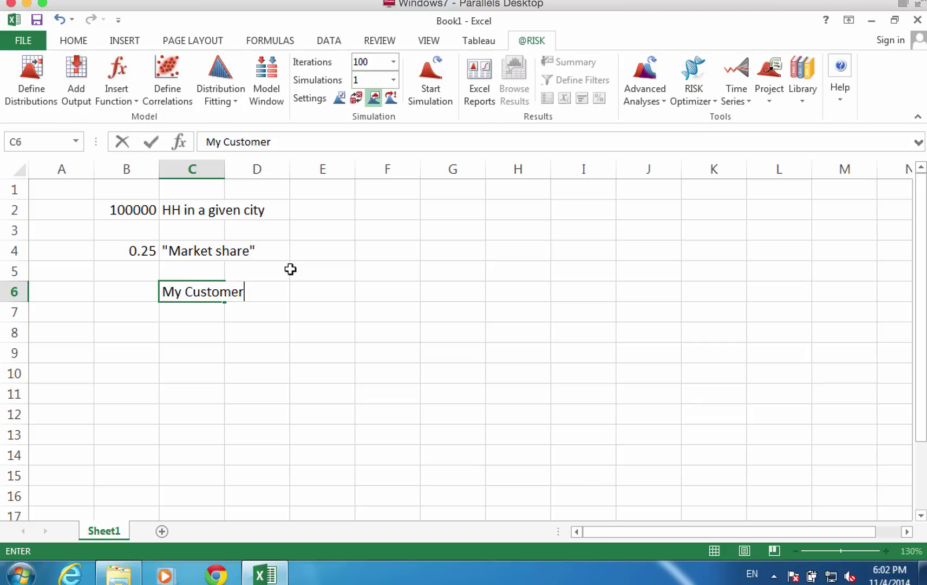
pyautogui.write('s')
pyautogui.press('Return')
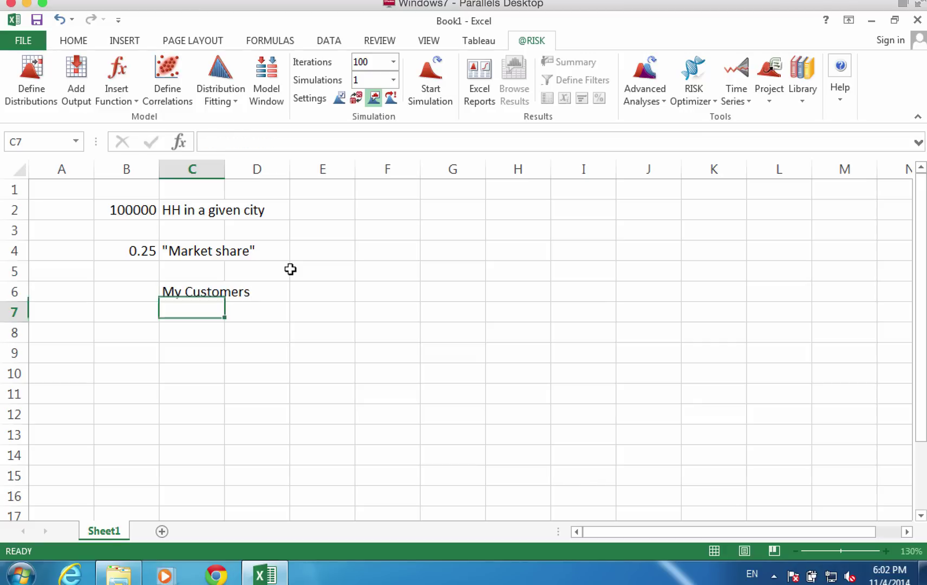
# Compute My Customers in B6 as =B2*B4, giving 25000
pyautogui.press('Up')
pyautogui.press('Left')
pyautogui.write('=')
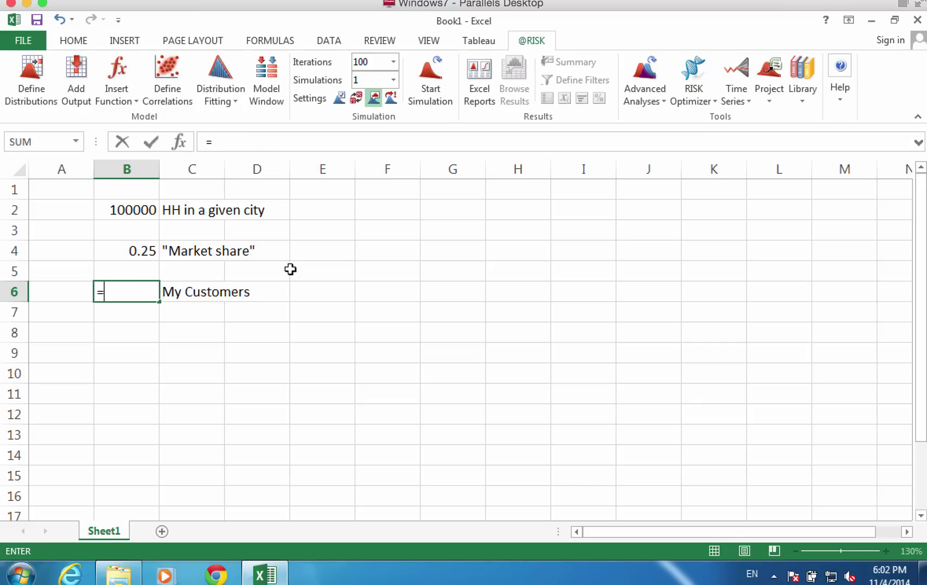
pyautogui.press('Up')
pyautogui.press('Up')
pyautogui.press('Up')
pyautogui.press('Up')
pyautogui.write('*')
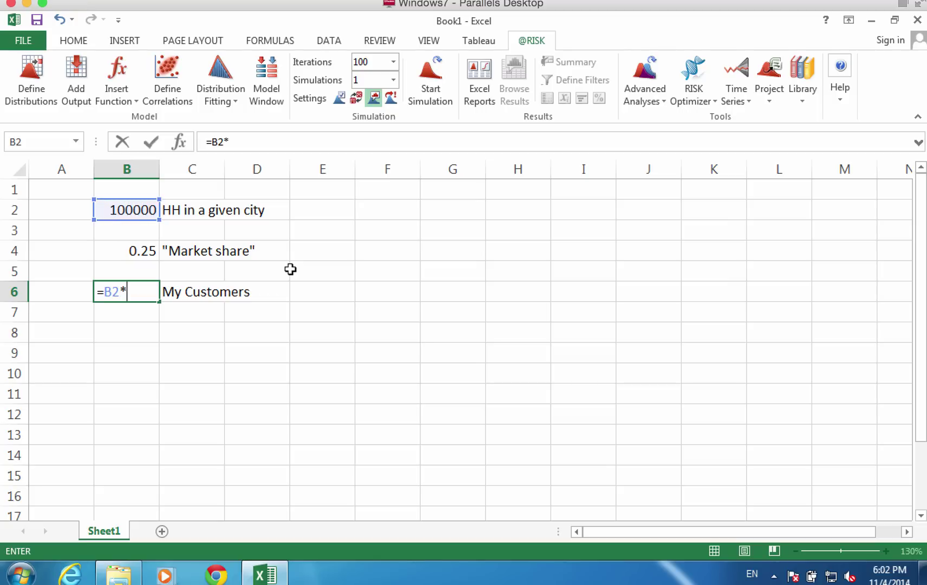
pyautogui.press('Up')
pyautogui.press('Up')
pyautogui.press('Return')
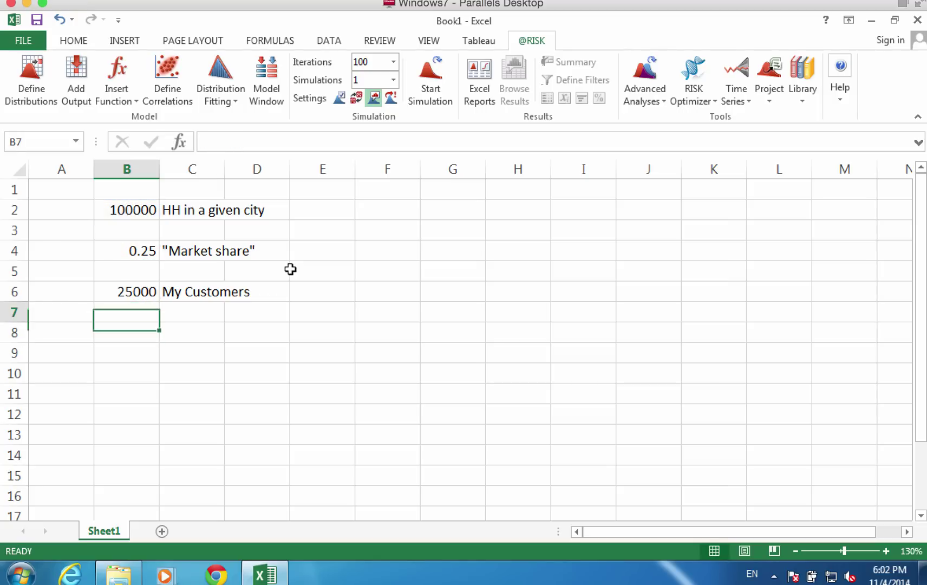
pyautogui.press('Up')
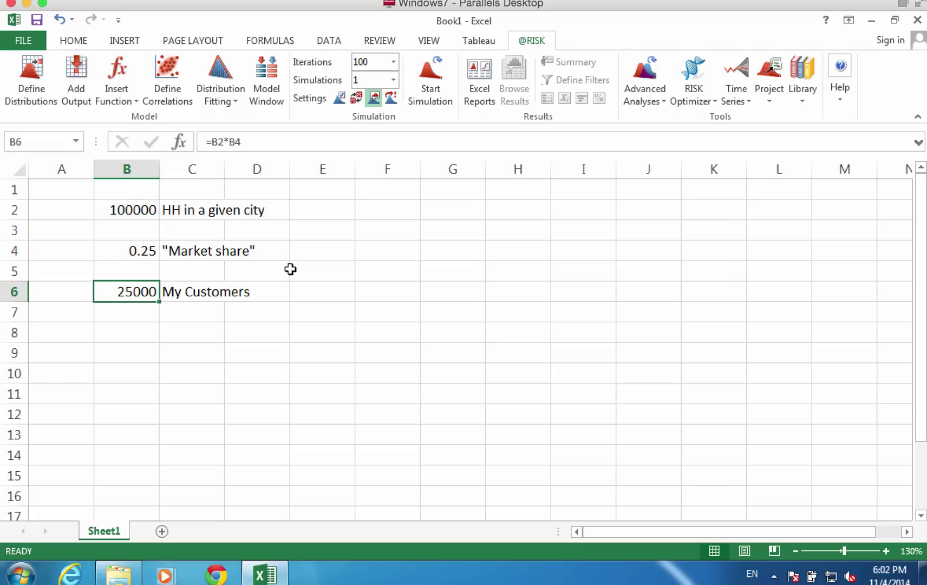
# Enter 4 in B8 with the label 'Units bought by HH' in C8
pyautogui.press('Down')
pyautogui.press('Down')
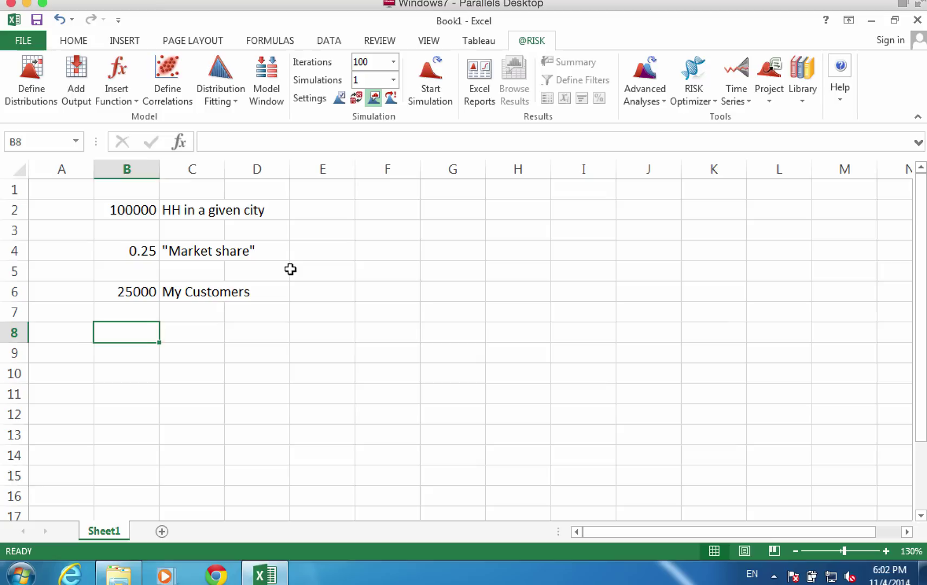
pyautogui.press('Right')
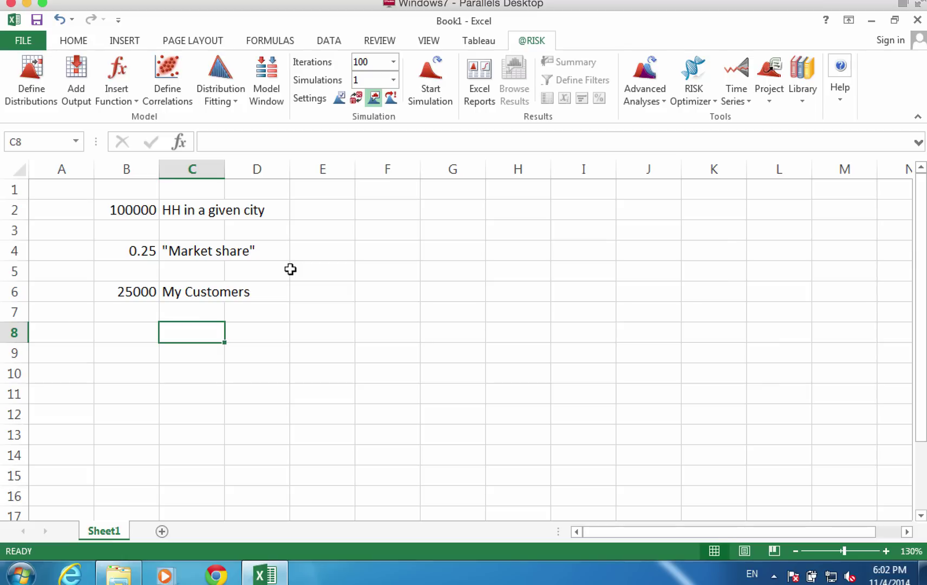
pyautogui.press('Left')
pyautogui.write('4')
pyautogui.press('Tab')
pyautogui.write('P')
pyautogui.press('BackSpace')
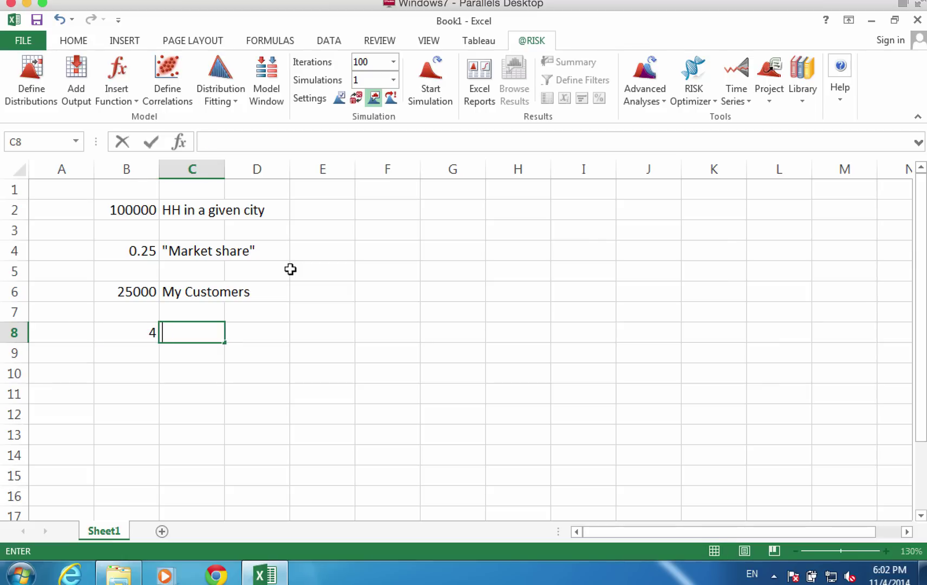
pyautogui.write('Units ')
pyautogui.write('bought by')
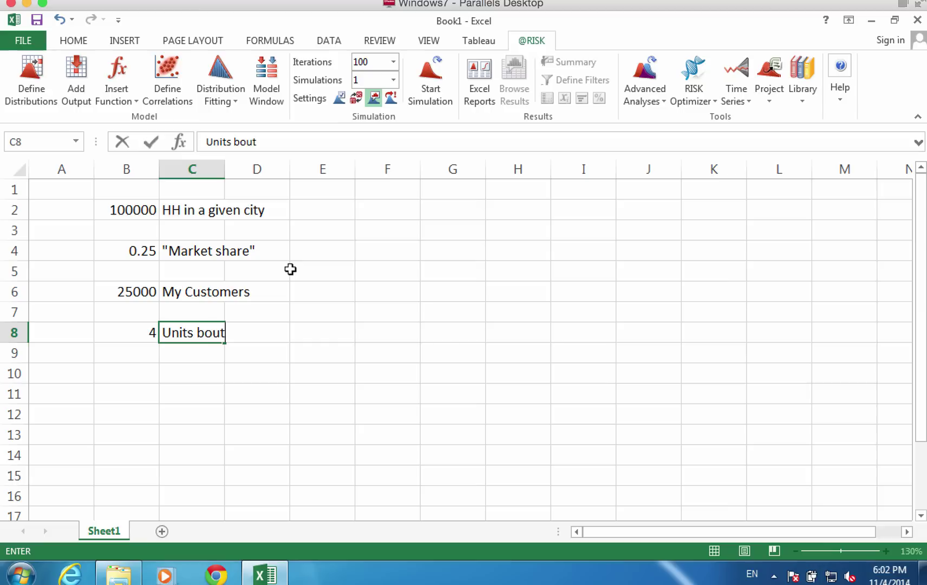
pyautogui.write(' HH')
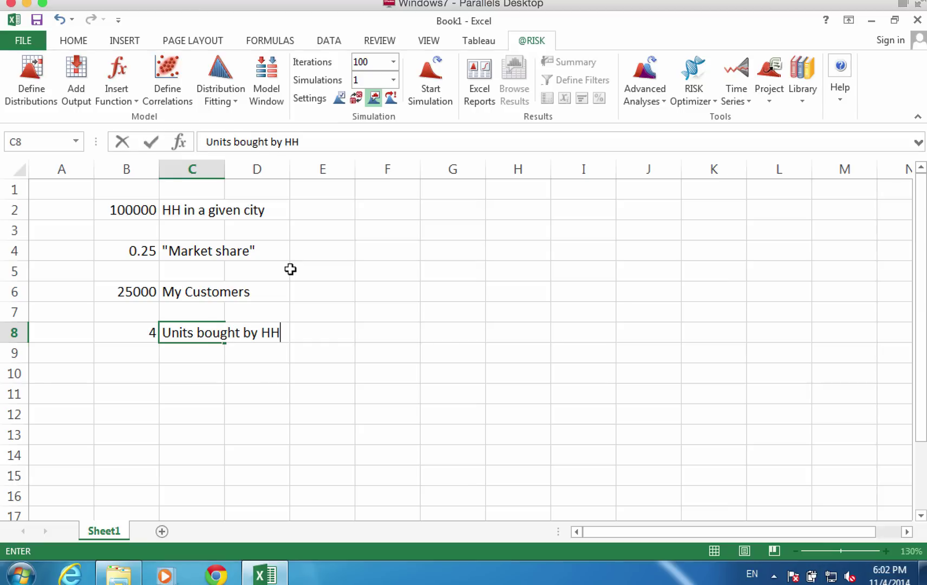
pyautogui.press('Return')
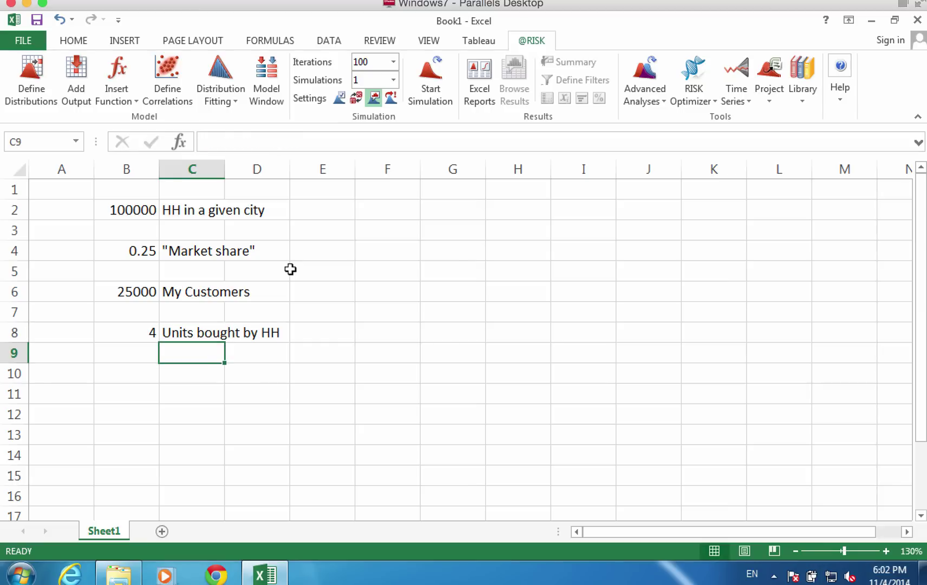
# Add a 'Unit Price' label in C9 with a price of 250 in B9
pyautogui.write('Unit Price')
pyautogui.hotkey('ctrl', 'Return')
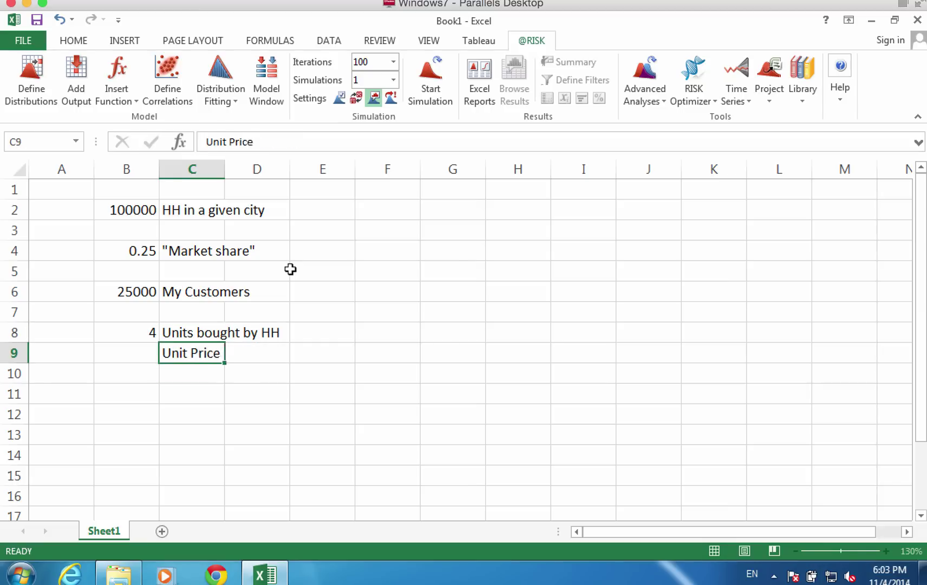
pyautogui.press('Left')
pyautogui.write('250')
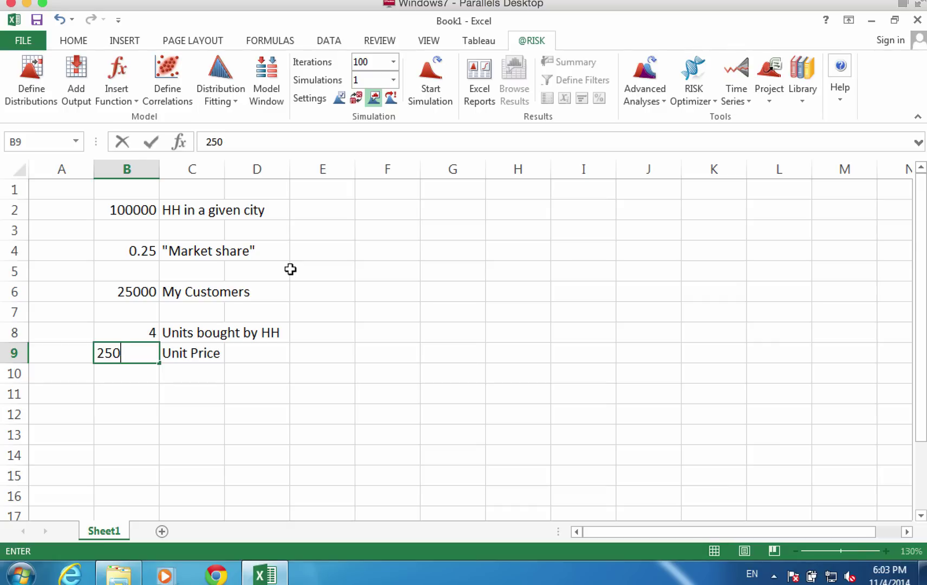
pyautogui.press('Return')
# Add a 'Unit Variable Cost' label in C10 with 50 in B10
pyautogui.press('Right')
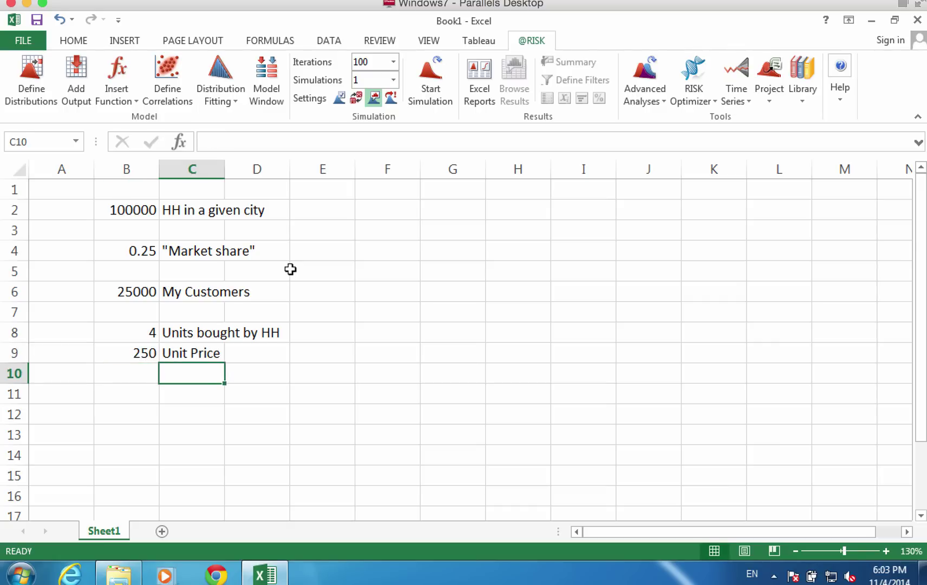
pyautogui.write('Uni')
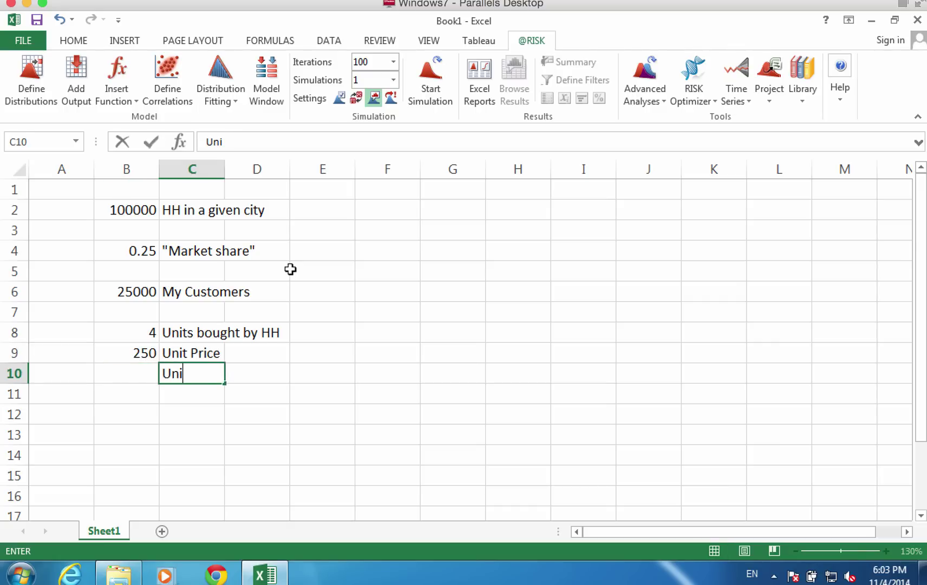
pyautogui.write('t Variable Cost')
pyautogui.press('Return')
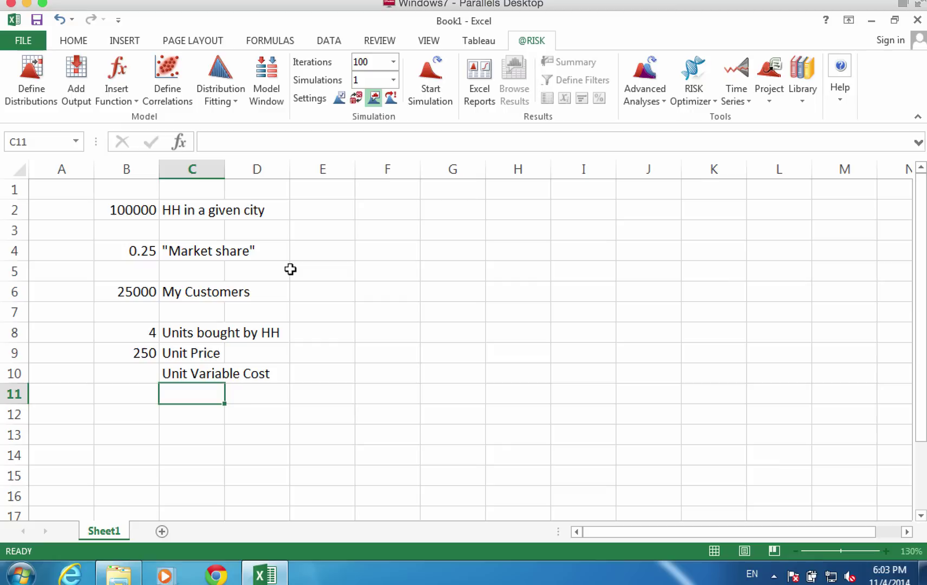
pyautogui.press('Up')
pyautogui.press('Left')
pyautogui.write('50')
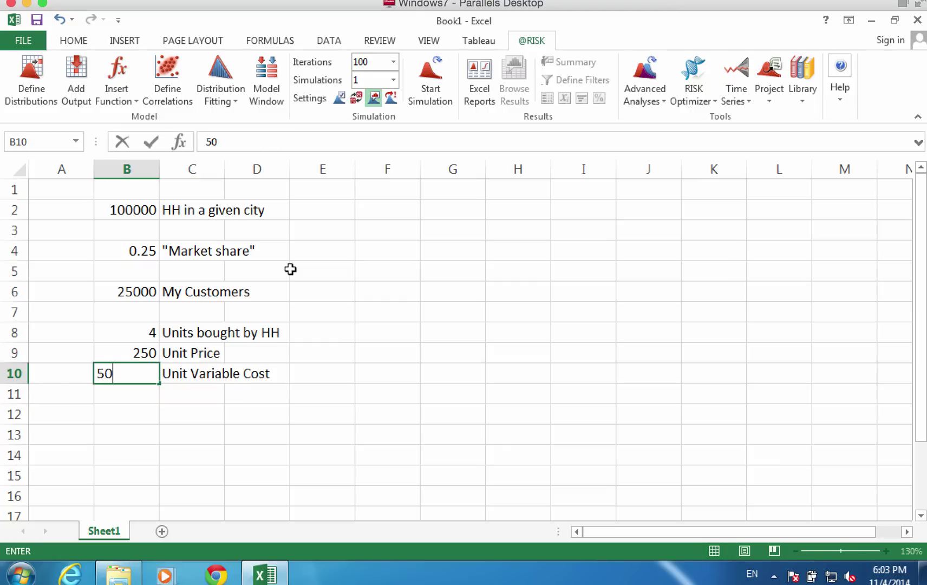
pyautogui.press('Return')
# Format B9:B10 in Accounting dollar format and widen column B
pyautogui.press('Up')
pyautogui.press('Up')
pyautogui.hotkey('shift', 'Down')
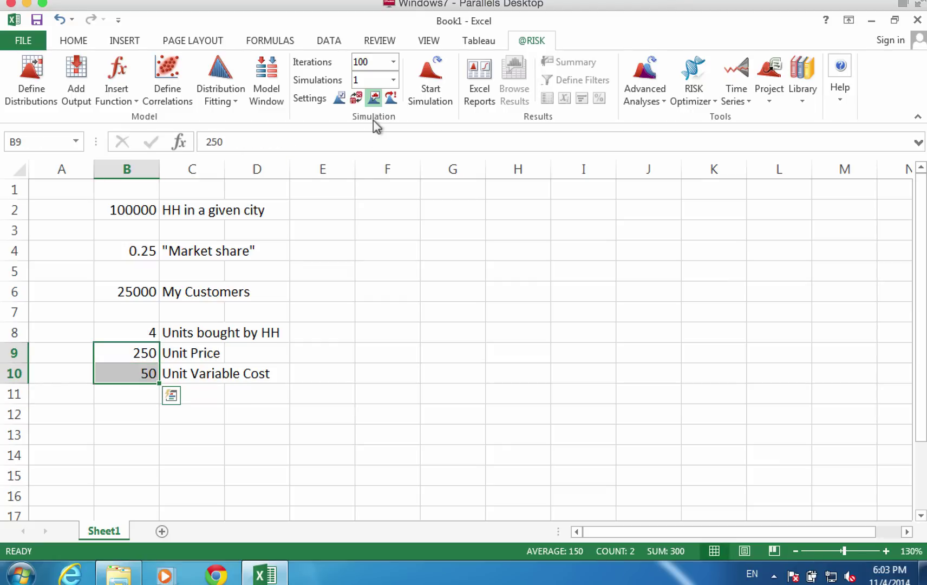
pyautogui.click(70, 42)
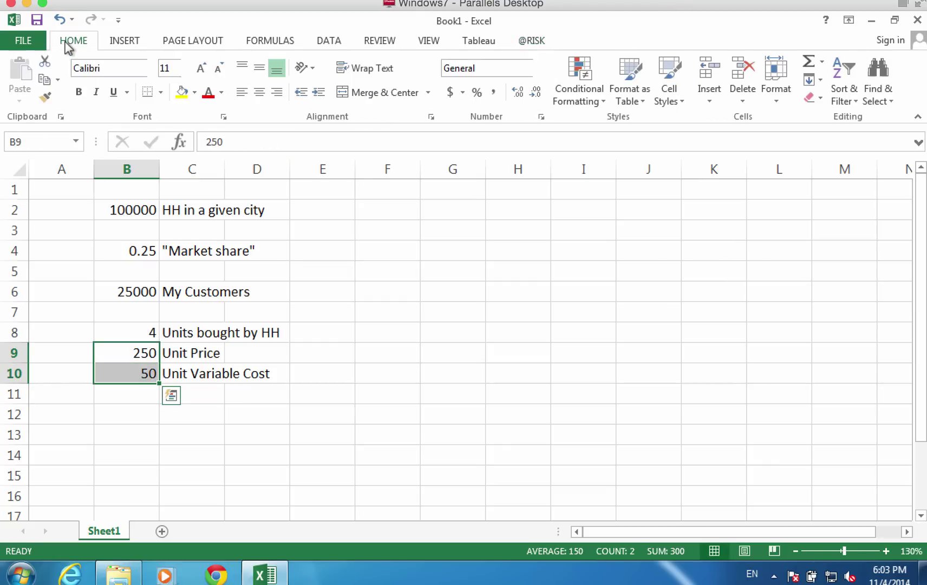
pyautogui.click(450, 92)
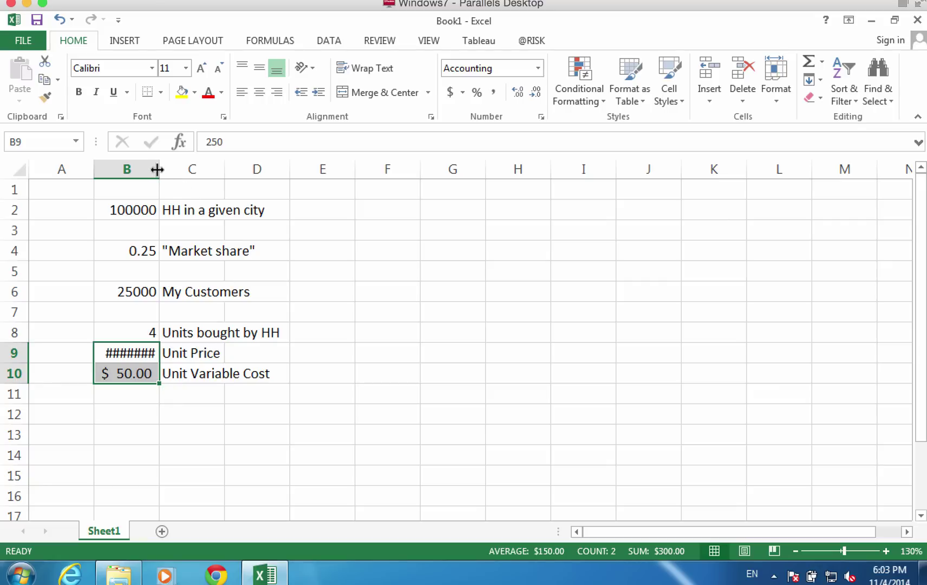
pyautogui.moveTo(155, 170); pyautogui.dragTo(178, 170)
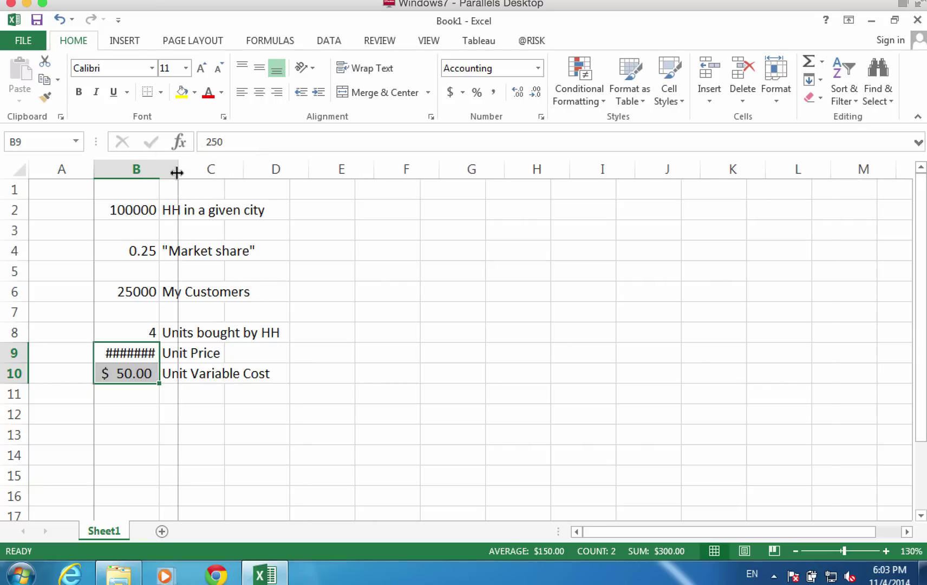
# Add the 'Units Sold' label in C12
pyautogui.click(219, 415)
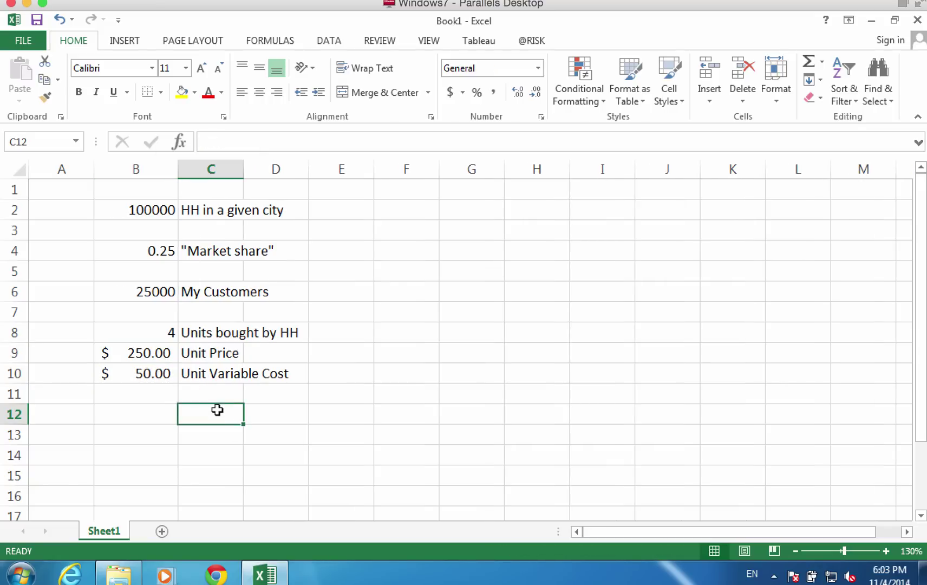
pyautogui.write('Units Sold')
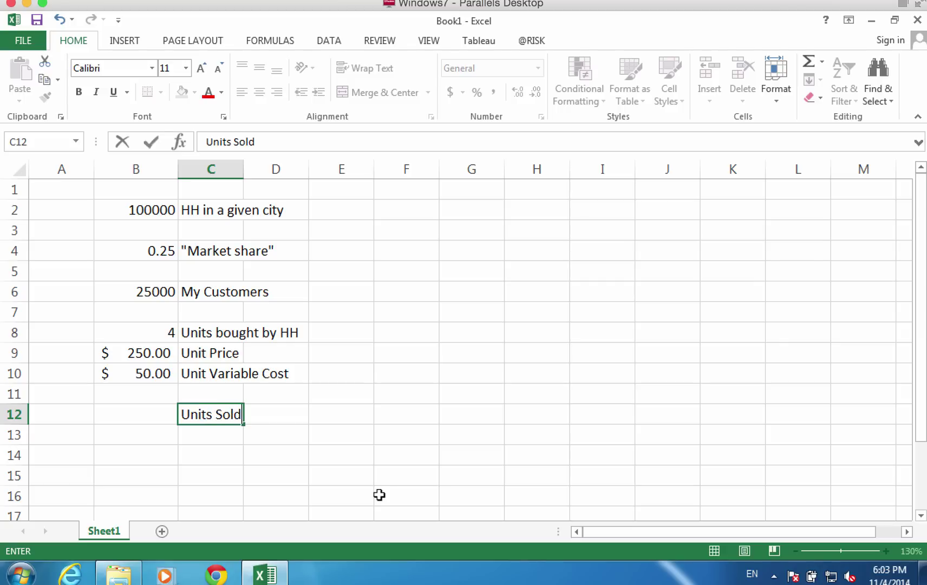
pyautogui.press('Return')
pyautogui.press('Up')
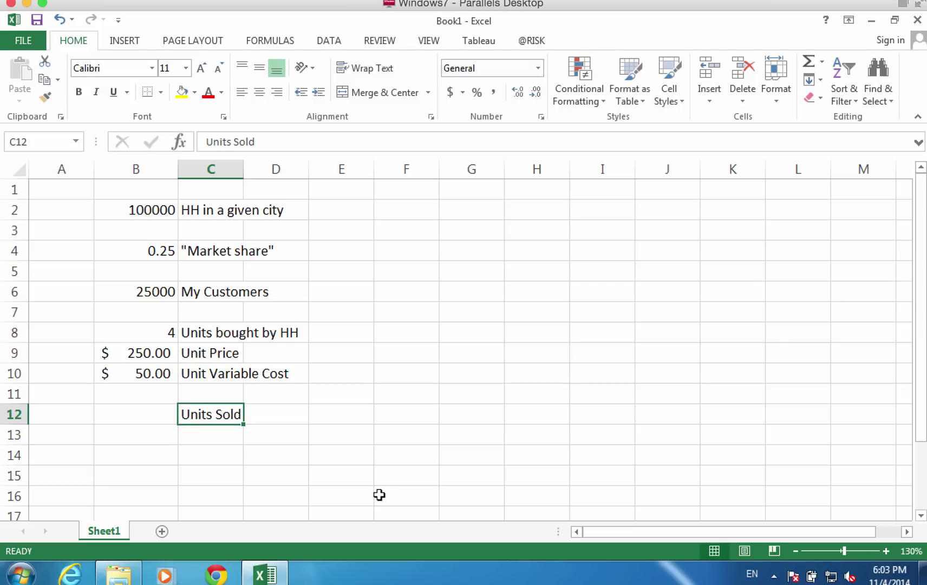
pyautogui.write('=')
pyautogui.press('Up')
pyautogui.press('Up')
pyautogui.press('Up')
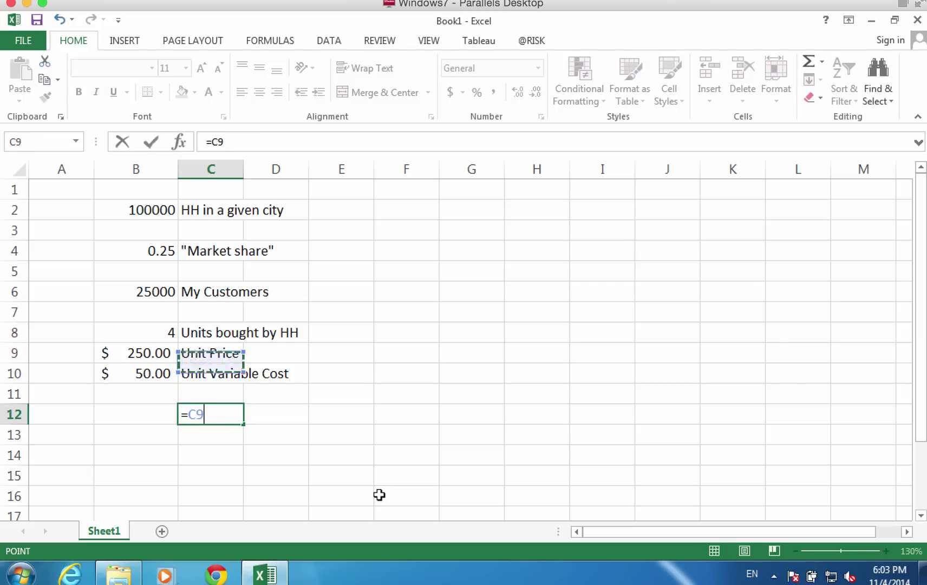
pyautogui.press('Escape')
pyautogui.press('Down')
pyautogui.press('Up')
pyautogui.press('Left')
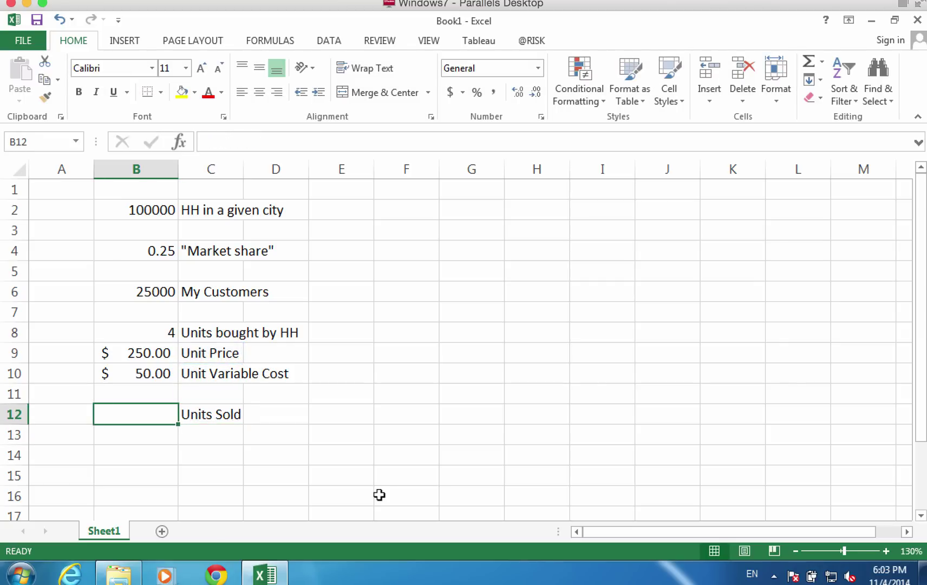
# Compute Units Sold in B12 as =B8*B6, giving 100000
pyautogui.write('=')
pyautogui.press('Up')
pyautogui.press('Up')
pyautogui.press('Up')
pyautogui.press('Up')
pyautogui.press('Up')
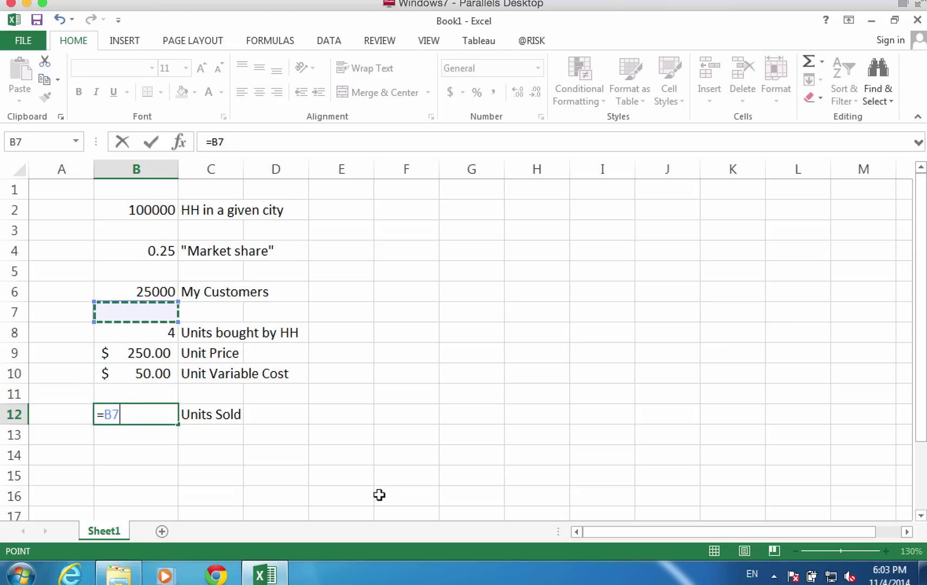
pyautogui.press('Down')
pyautogui.write('*')
pyautogui.press('Up')
pyautogui.press('Up')
pyautogui.press('Up')
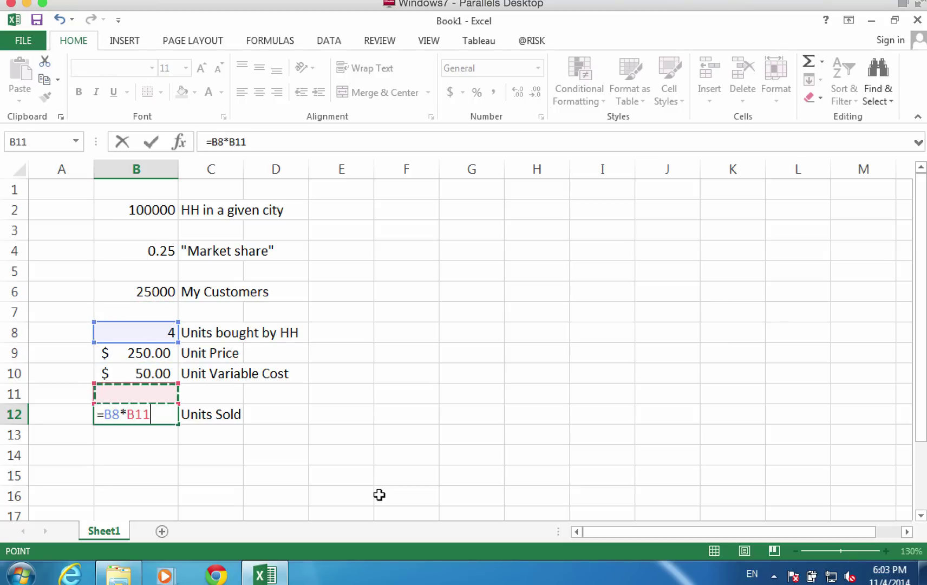
pyautogui.press('Up')
pyautogui.press('Up')
pyautogui.press('Up')
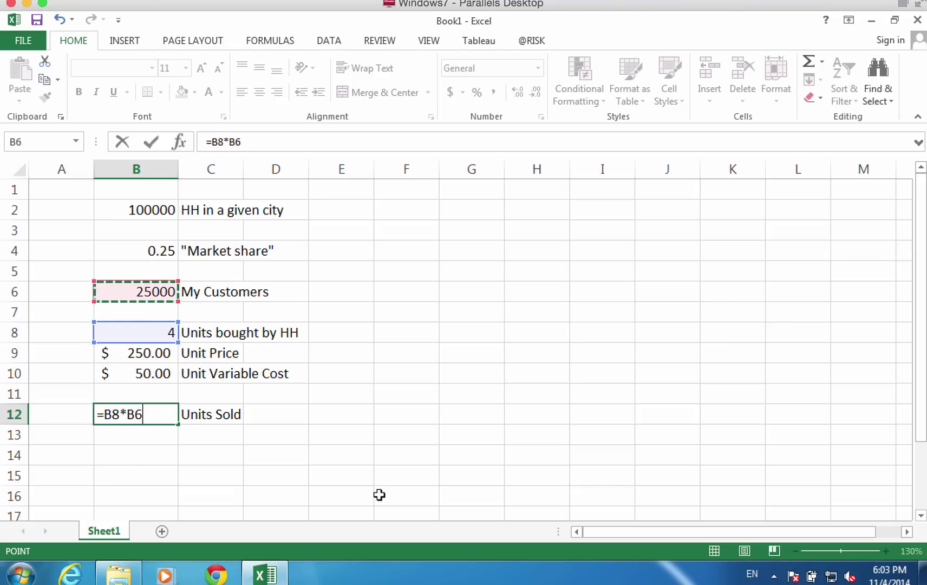
pyautogui.press('Return')
pyautogui.press('Up')
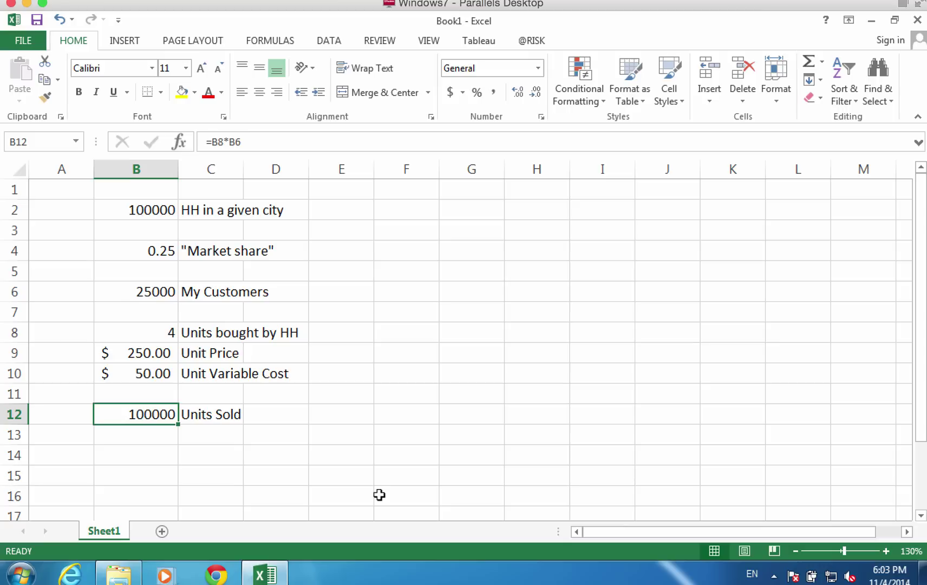
# Add the 'Sales' label in C13
pyautogui.press('Down')
pyautogui.press('Right')
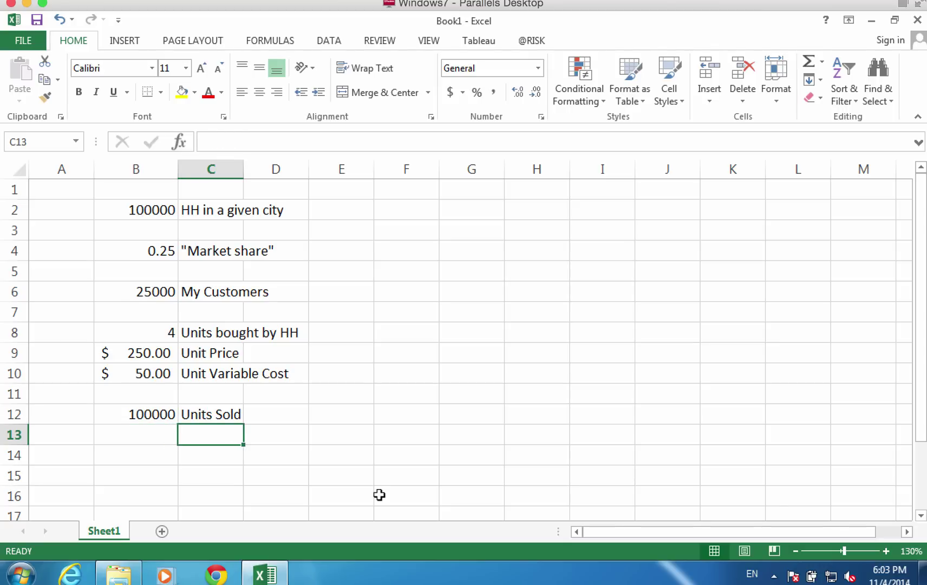
pyautogui.write('Sales')
pyautogui.press('Return')
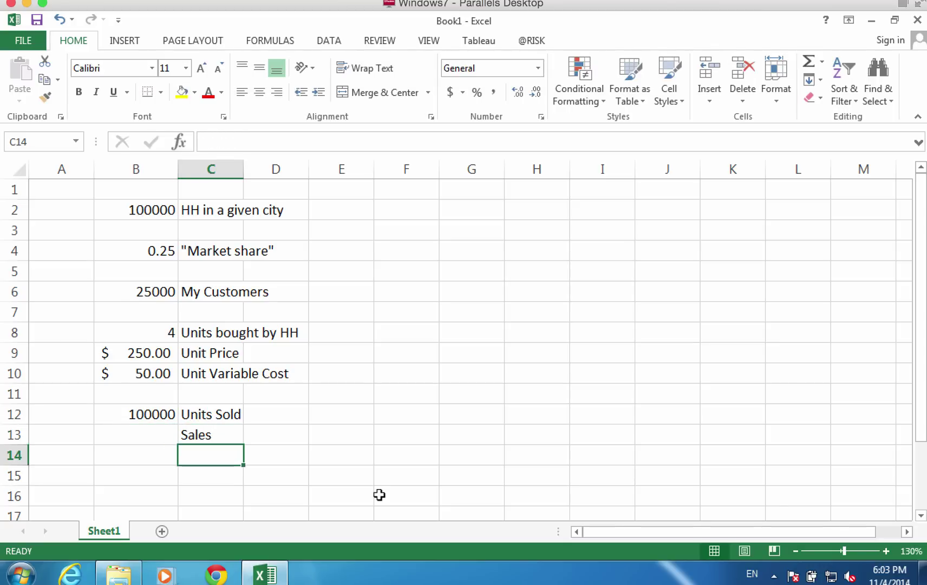
pyautogui.press('Up')
pyautogui.press('Left')
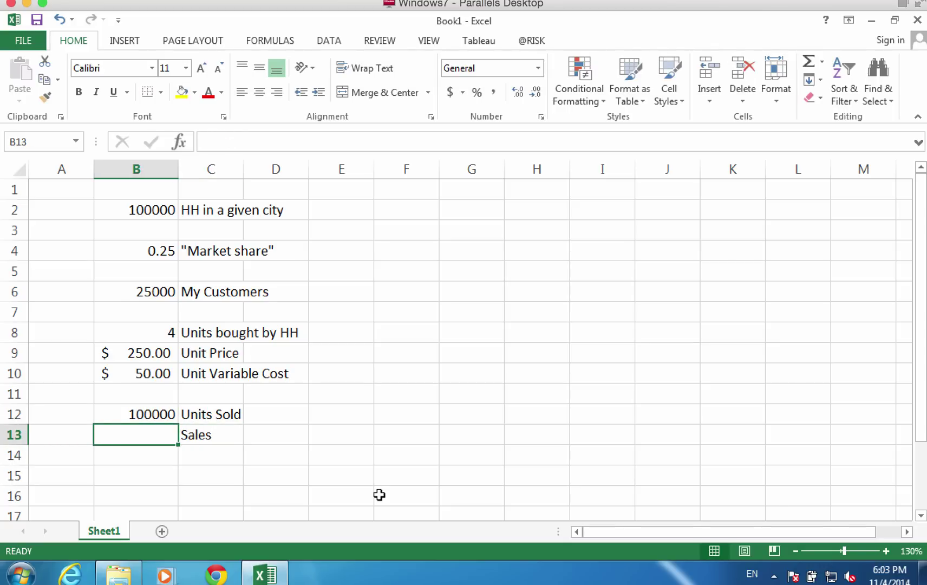
# Compute Sales in B13 as =B12*B9 and widen column B to show $25,000,000.00
pyautogui.write('=')
pyautogui.press('Up')
pyautogui.write('*')
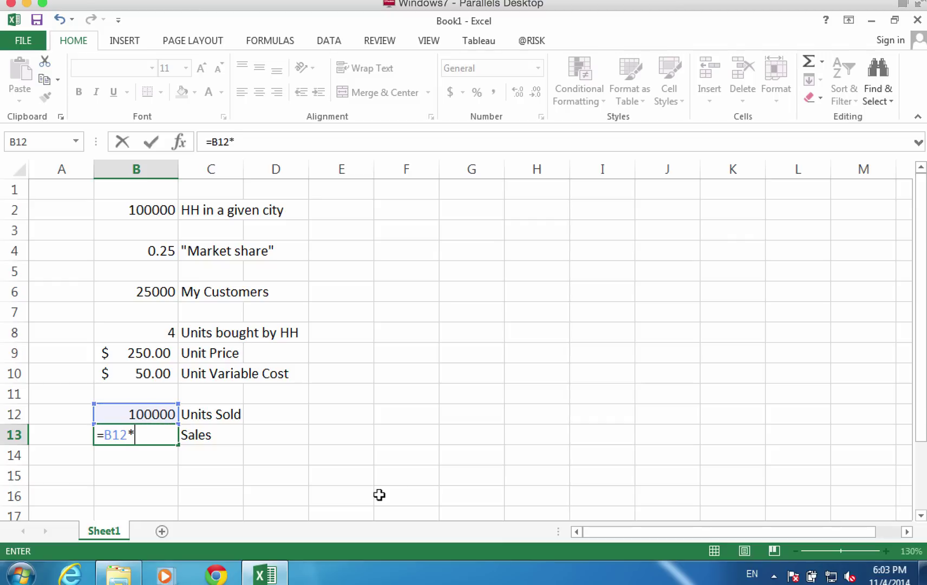
pyautogui.press('Up')
pyautogui.press('Up')
pyautogui.press('Up')
pyautogui.press('Return')
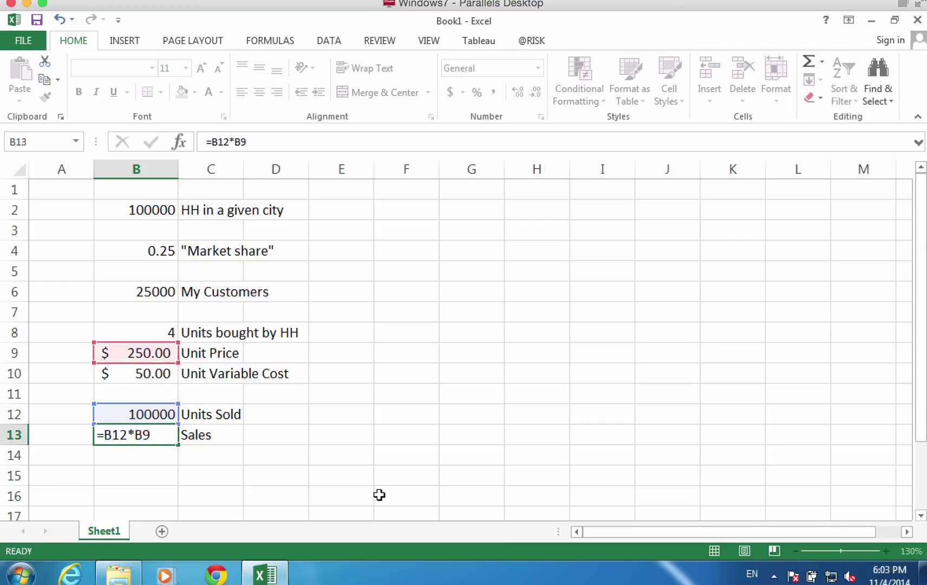
pyautogui.press('Up')
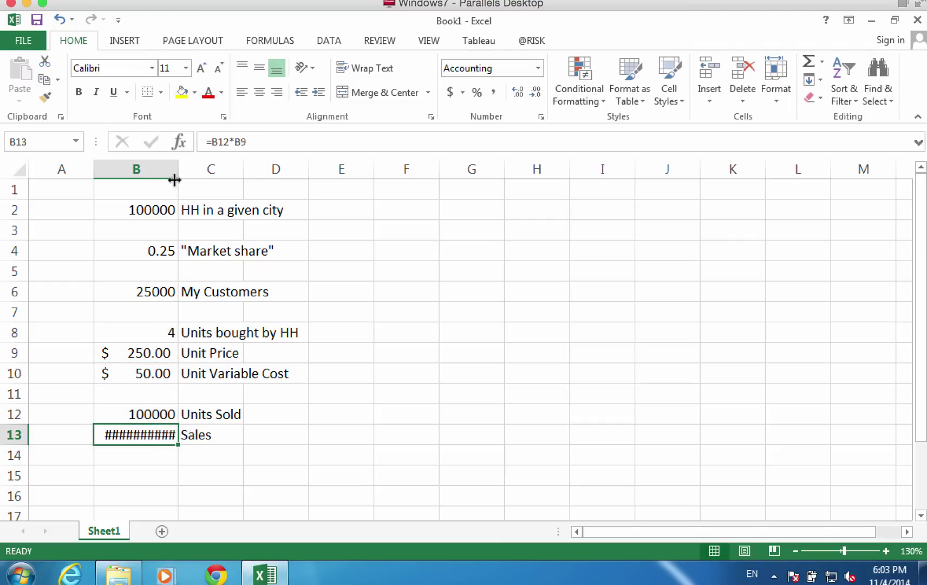
pyautogui.moveTo(179, 170); pyautogui.dragTo(222, 172)
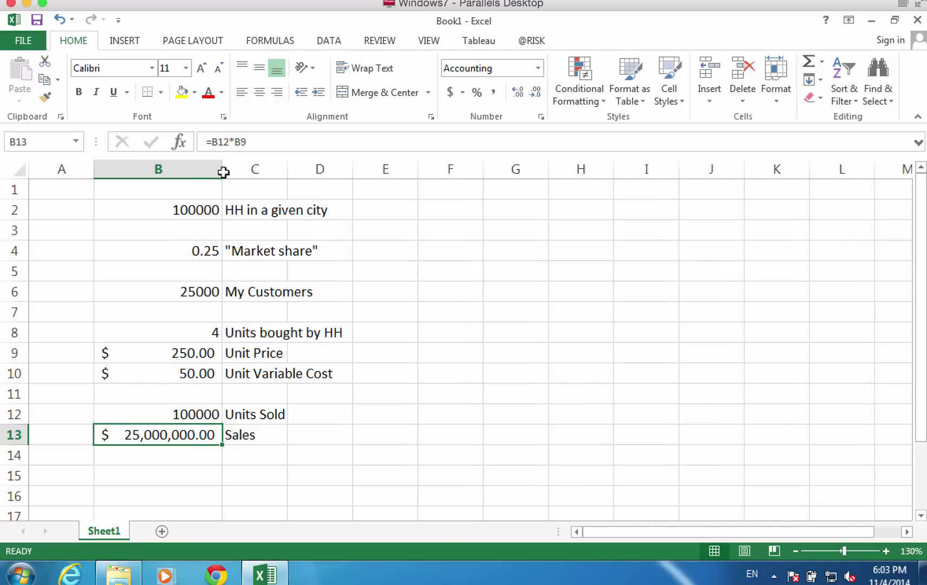
# Enter 18000000 in B14 labelled 'Fixed Cost', formatted as Accounting dollars
pyautogui.click(269, 457)
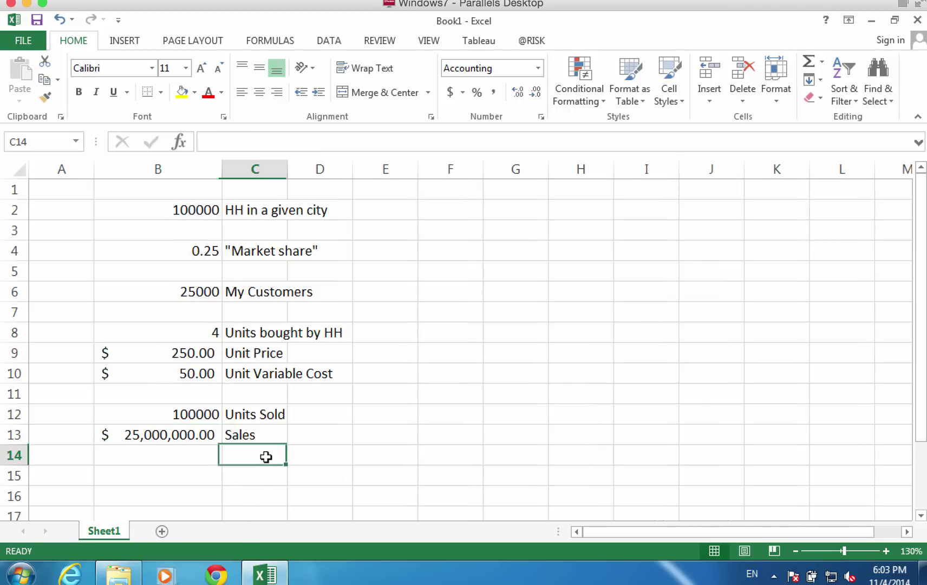
pyautogui.write('Fixe')
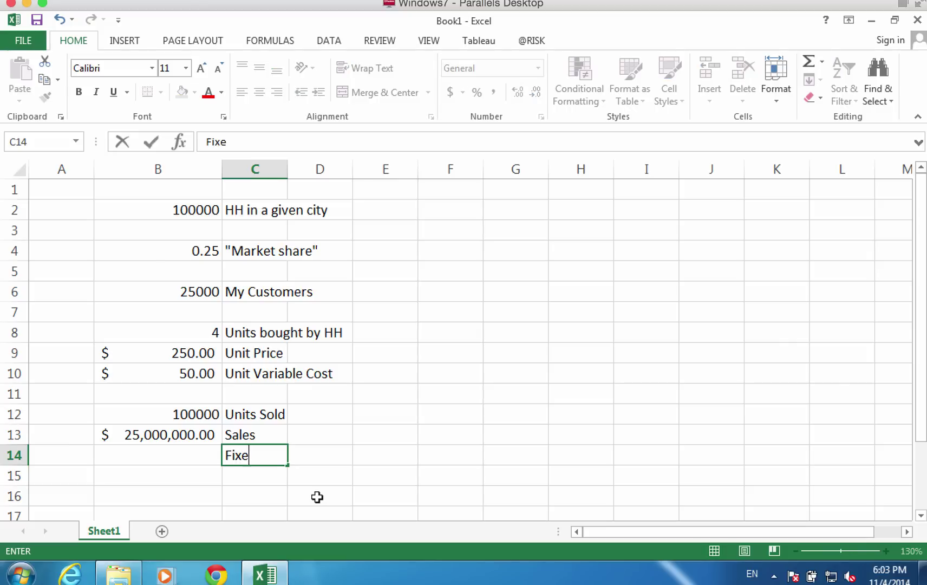
pyautogui.write('d Cost')
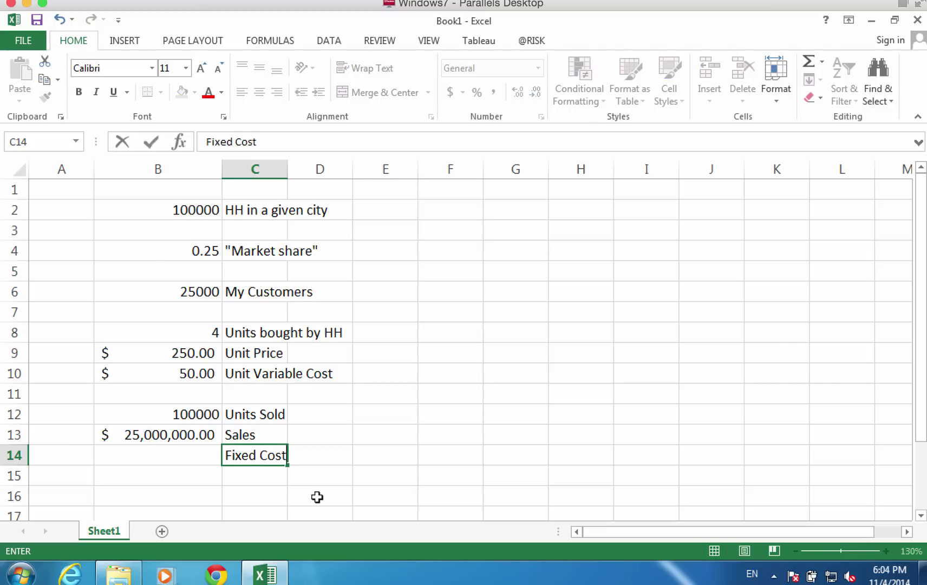
pyautogui.press('Return')
pyautogui.press('Up')
pyautogui.press('Left')
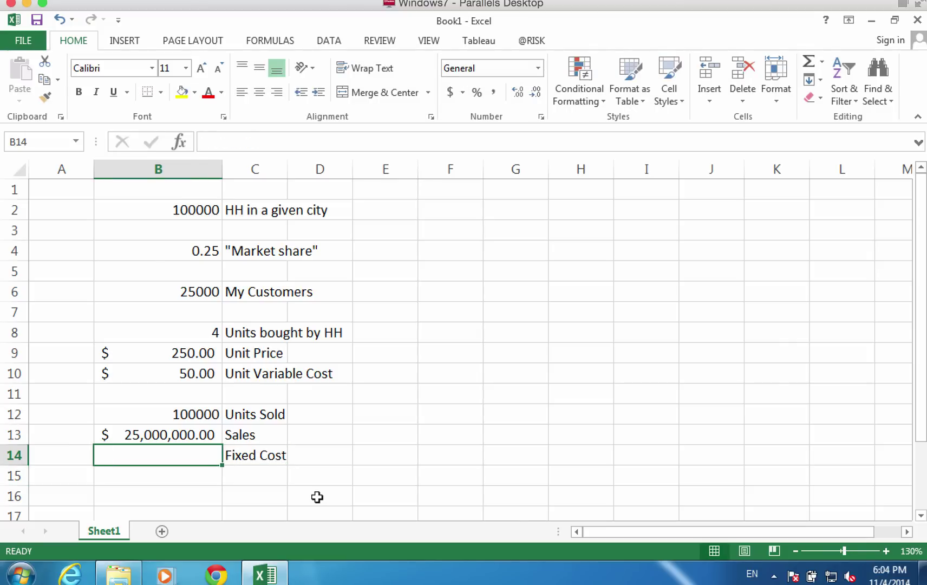
pyautogui.write('18000')
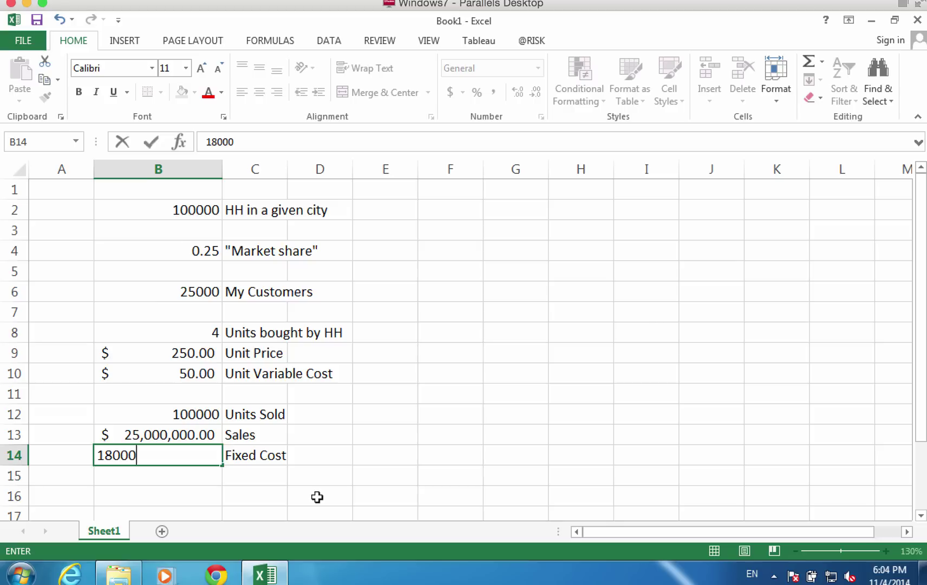
pyautogui.write('0000')
pyautogui.press('Return')
pyautogui.press('Up')
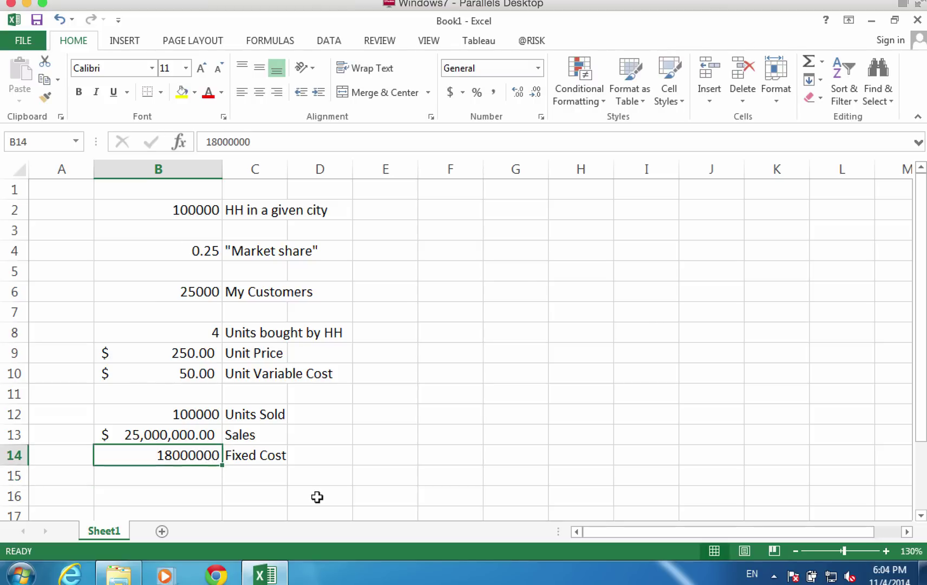
pyautogui.click(449, 93)
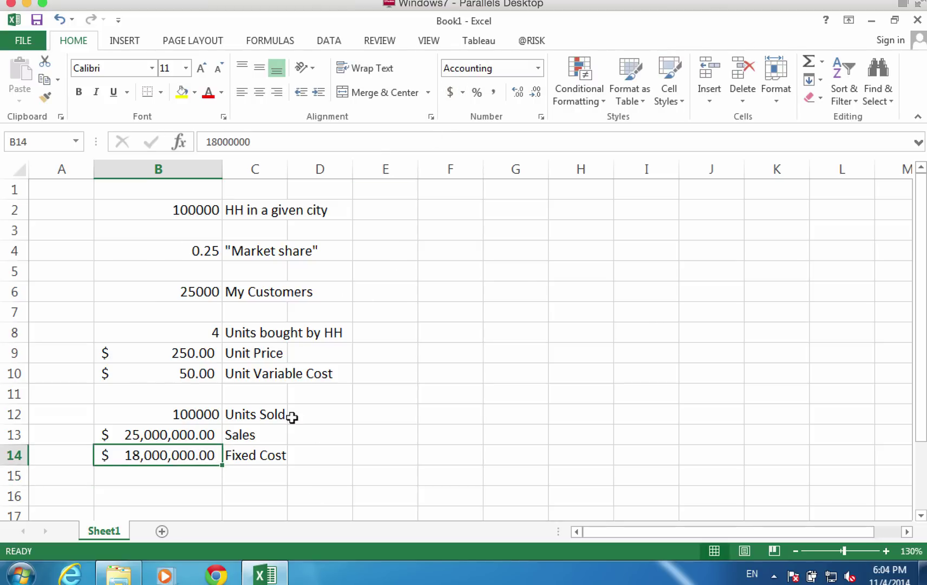
pyautogui.click(271, 472)
# Add the 'Variable Cost' label in C15
pyautogui.click(246, 434)
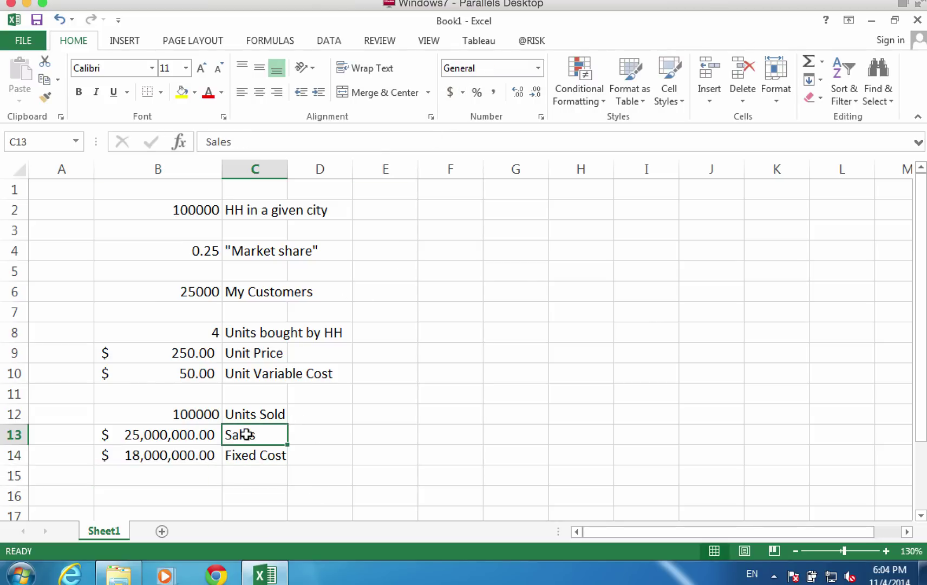
pyautogui.click(248, 452)
pyautogui.click(250, 476)
pyautogui.write('V')
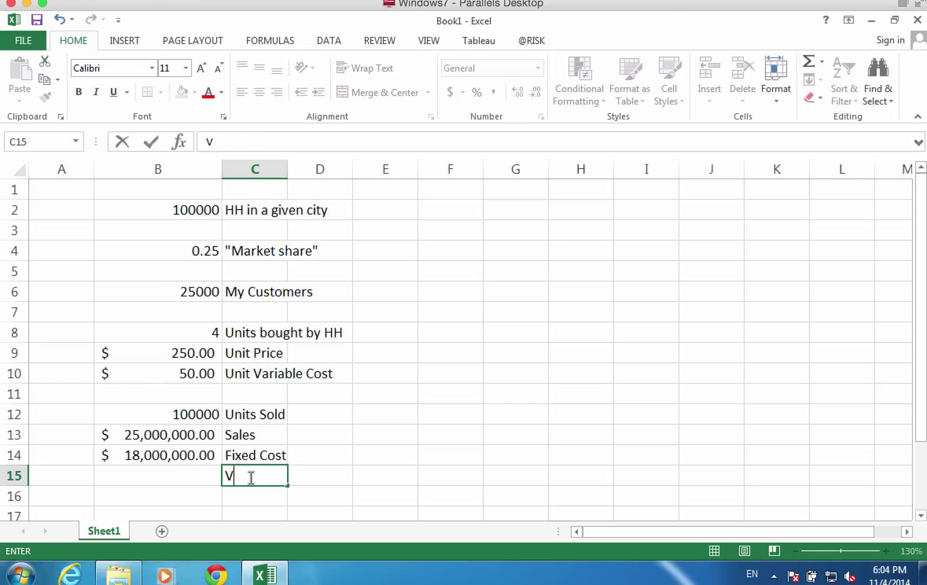
pyautogui.write('ariables Co')
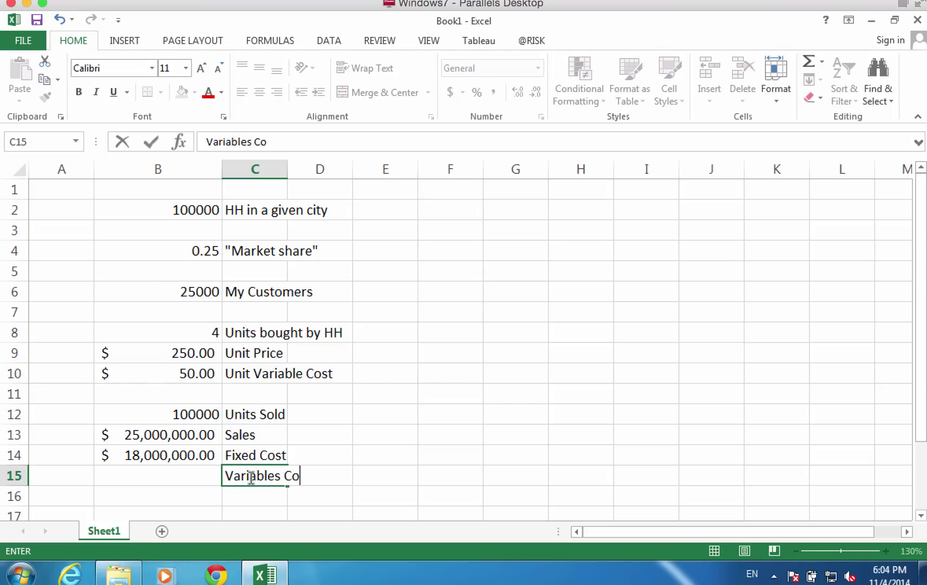
pyautogui.press('BackSpace')
pyautogui.press('BackSpace')
pyautogui.press('BackSpace')
pyautogui.press('BackSpace')
pyautogui.write('Cost')
pyautogui.press('Return')
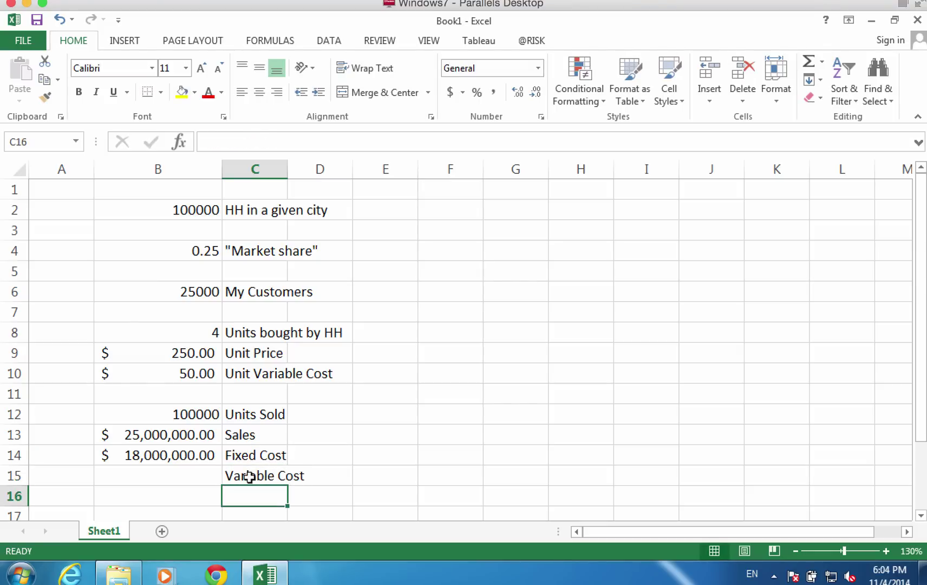
# Enter =+B10*B12 in B15 in Accounting format, showing $5,000,000.00
pyautogui.click(249, 476)
pyautogui.press('Left')
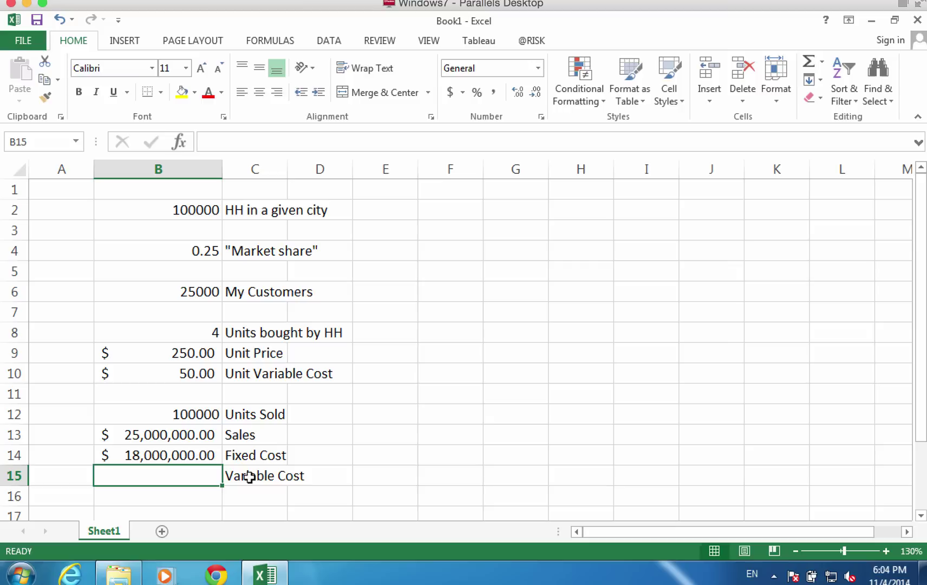
pyautogui.write('+')
pyautogui.press('Up')
pyautogui.press('Up')
pyautogui.press('Up')
pyautogui.press('Up')
pyautogui.press('Up')
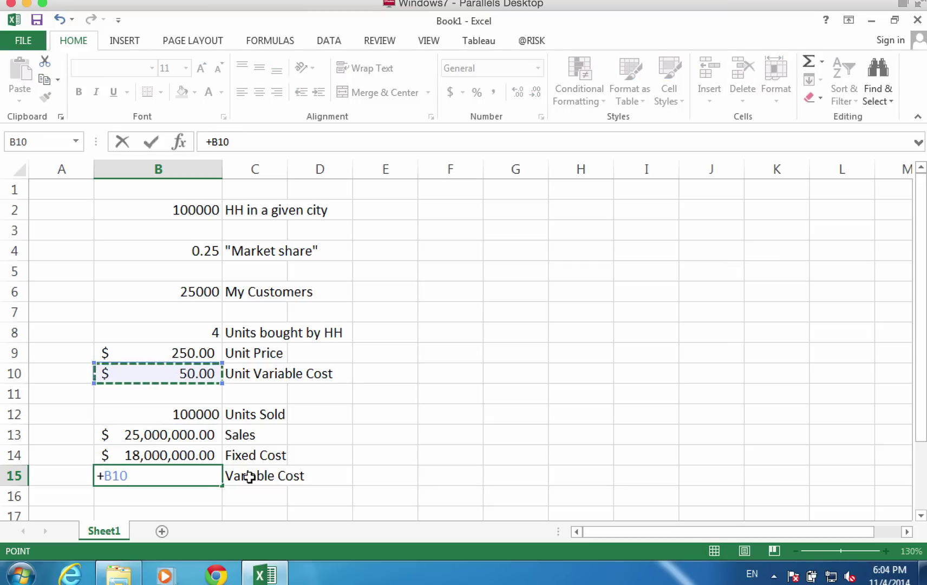
pyautogui.write('*')
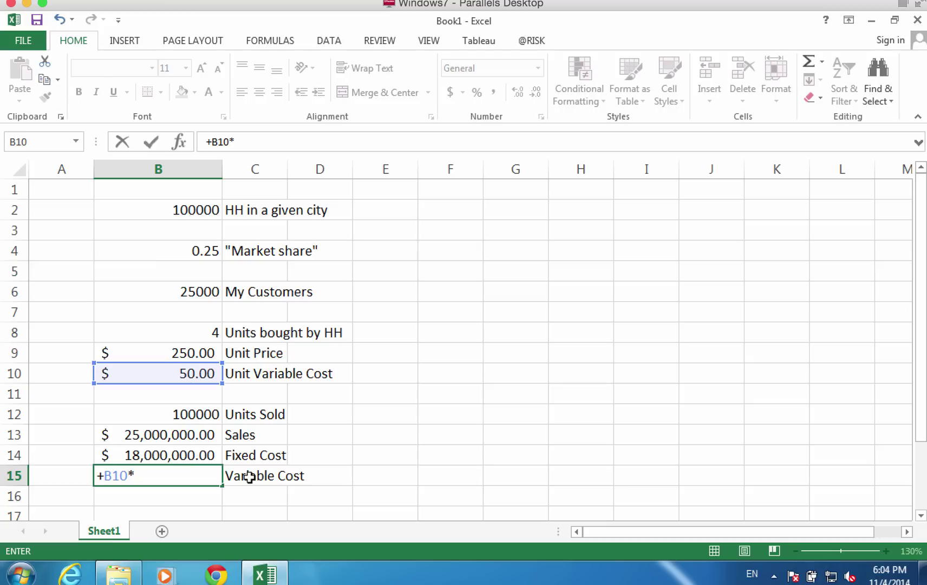
pyautogui.press('Up')
pyautogui.press('Up')
pyautogui.press('Up')
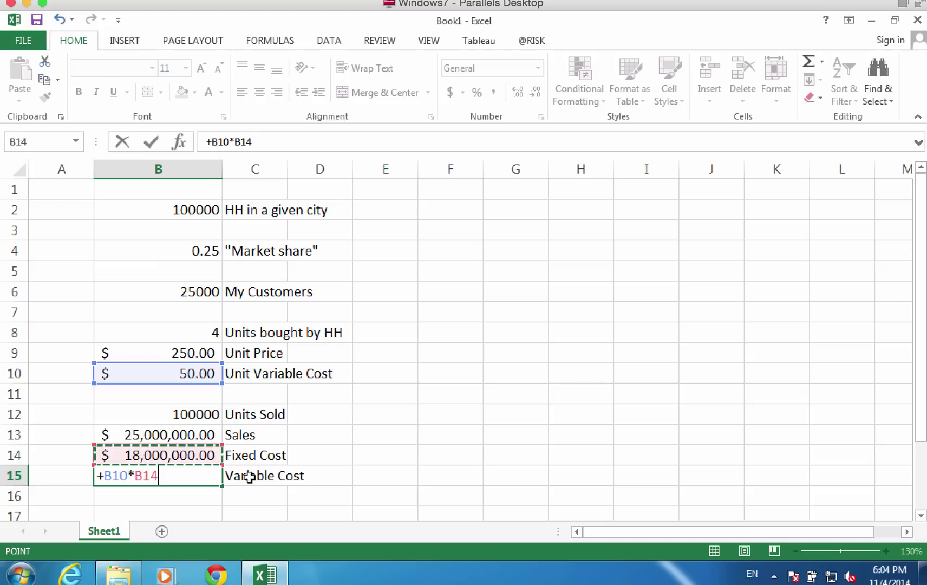
pyautogui.press('Return')
pyautogui.press('Up')
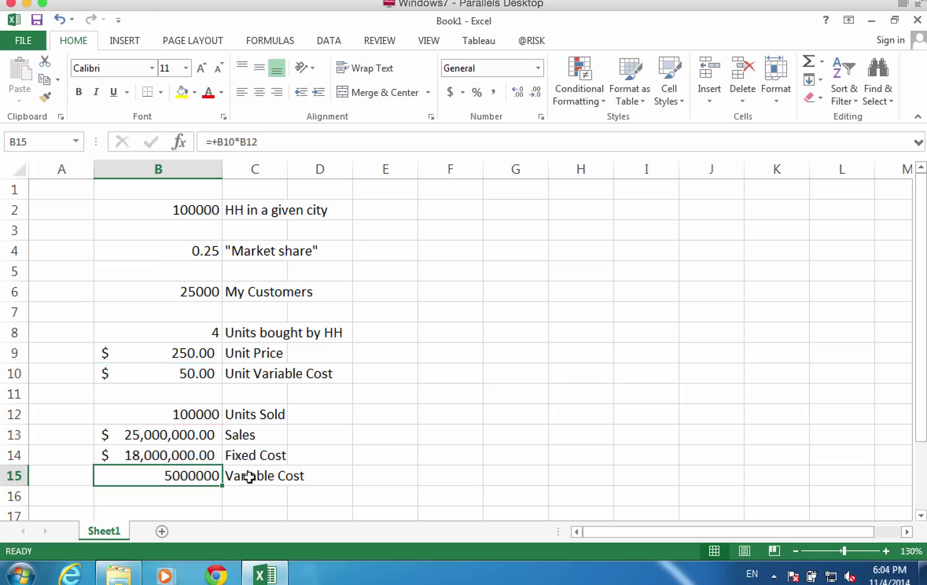
pyautogui.click(449, 93)
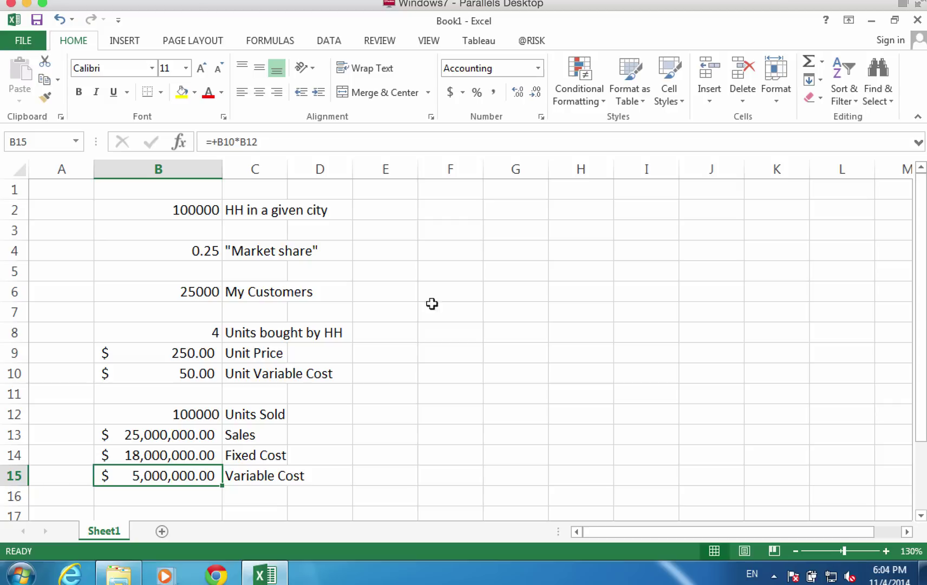
# Label C16 'Profit' and enter =B13-B14 in B16
pyautogui.click(268, 498)
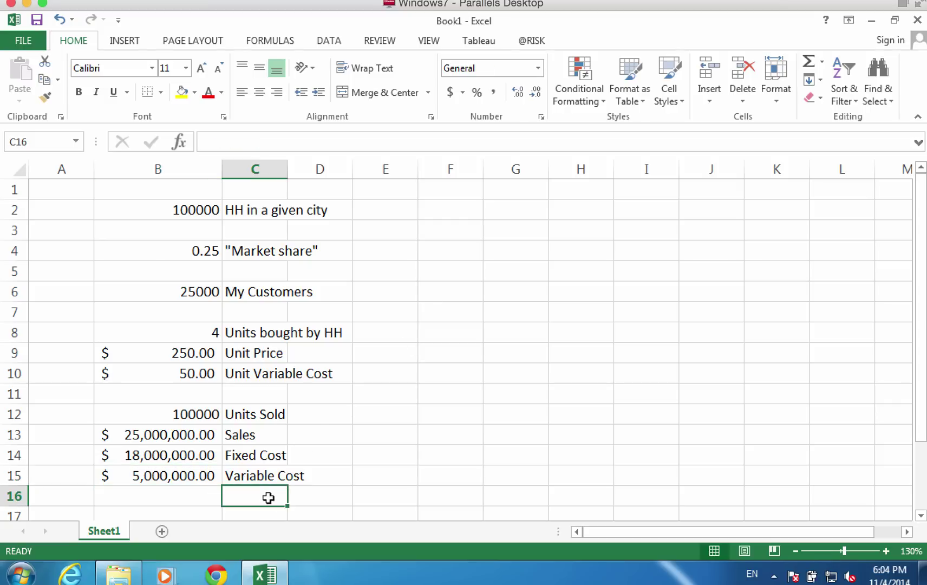
pyautogui.write('Profit')
pyautogui.press('Return')
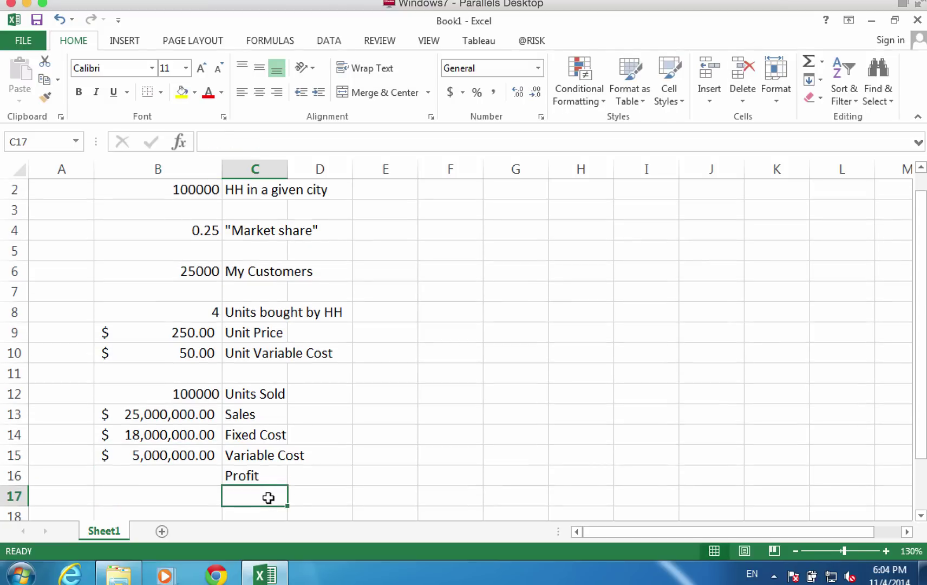
pyautogui.press('Up')
pyautogui.press('Left')
pyautogui.write('=')
pyautogui.press('Up')
pyautogui.press('Up')
pyautogui.press('Up')
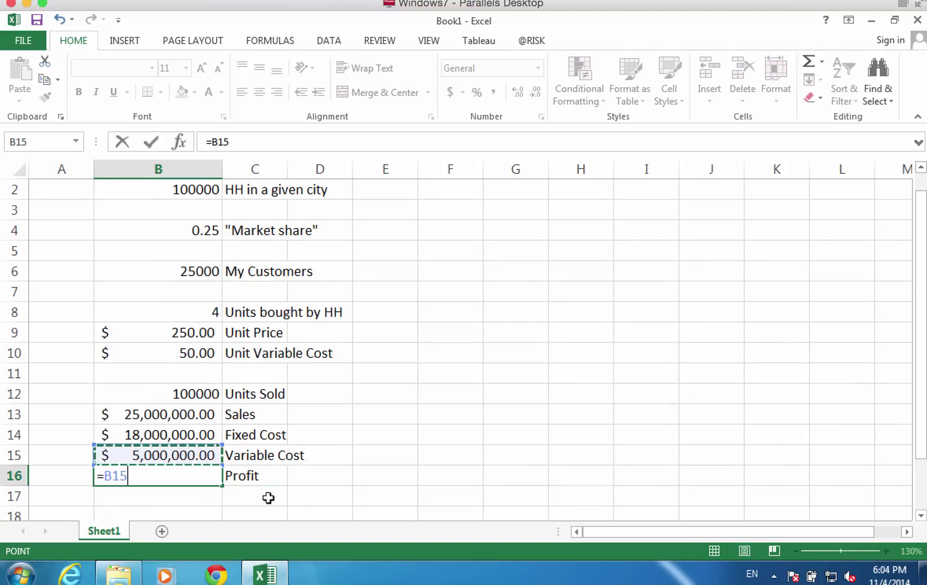
pyautogui.write('-')
pyautogui.press('Up')
pyautogui.press('Up')
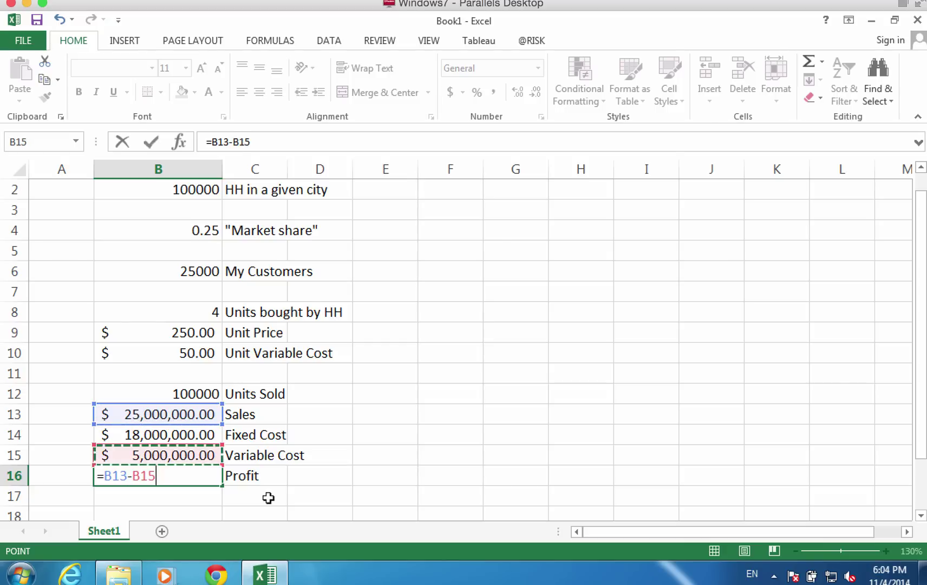
pyautogui.press('Return')
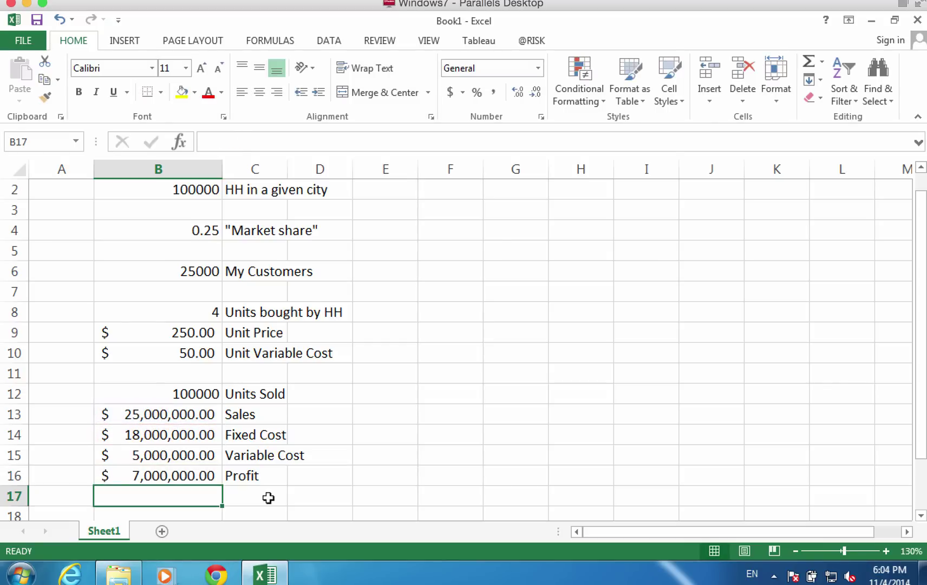
pyautogui.press('Up')
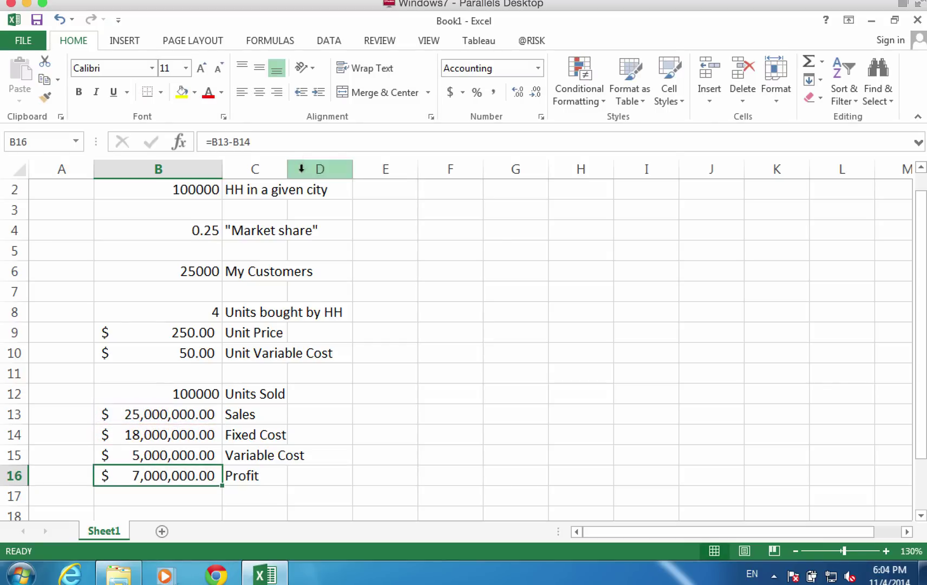
# Correct the profit formula to =B13-B14-B15, giving $2,000,000.00
pyautogui.click(302, 142)
pyautogui.write('-')
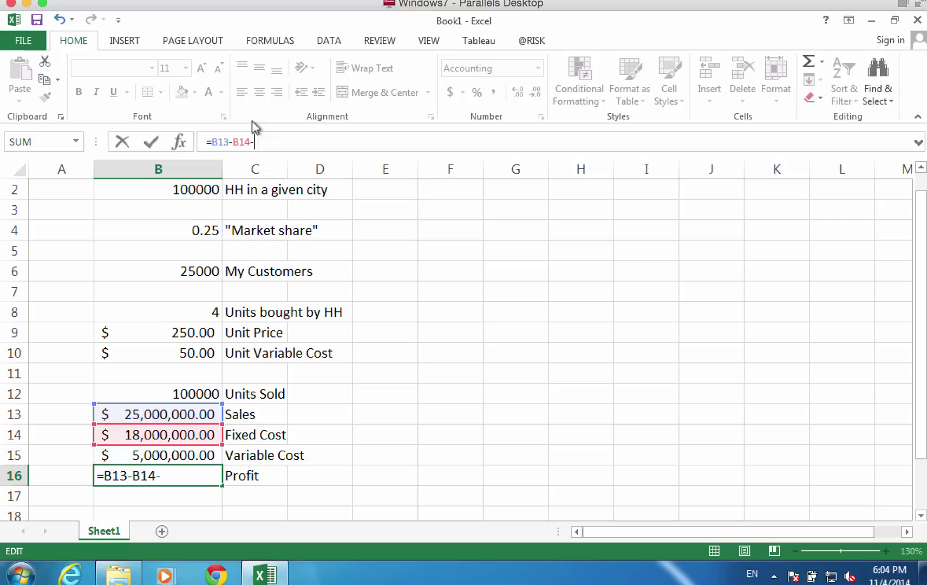
pyautogui.click(163, 454)
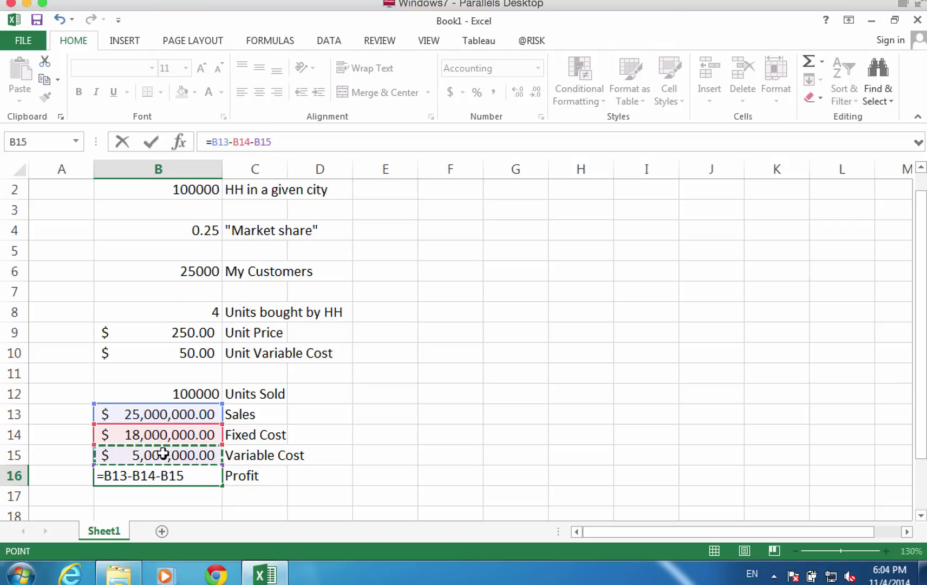
pyautogui.press('Return')
pyautogui.press('Up')
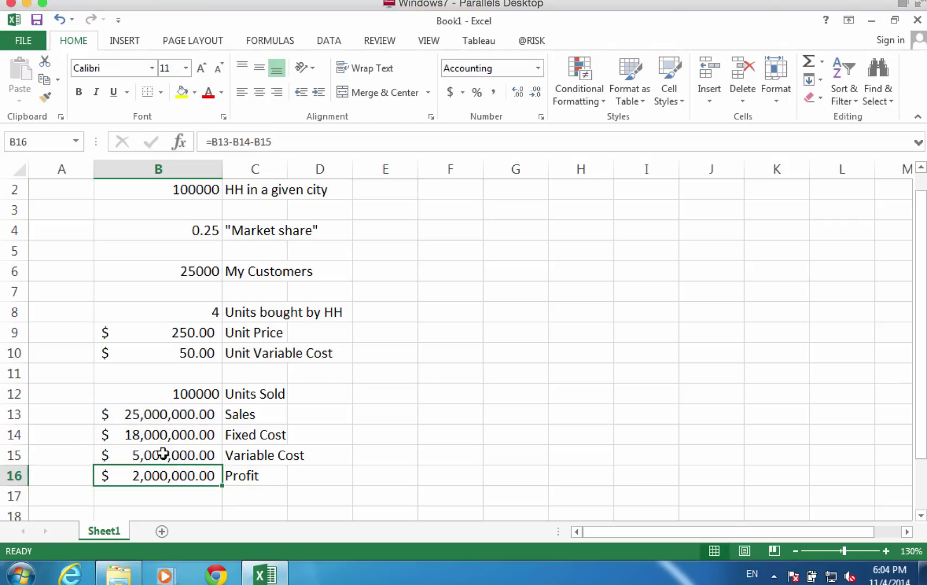
pyautogui.press('Up')
pyautogui.press('Up')
pyautogui.press('Up')
pyautogui.press('Up')
pyautogui.press('Up')
pyautogui.press('Up')
pyautogui.press('Up')
pyautogui.press('Up')
pyautogui.press('Up')
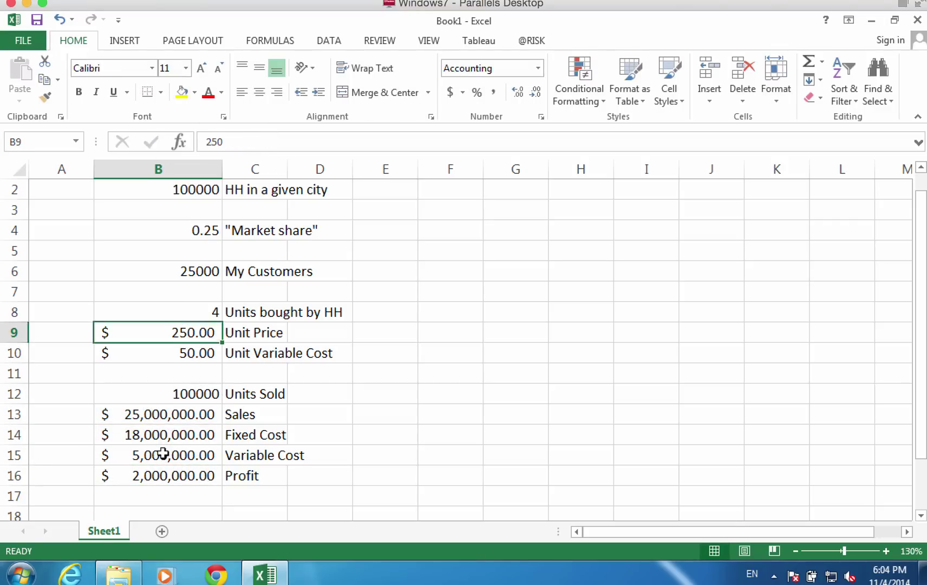
pyautogui.press('Up')
pyautogui.press('Up')
pyautogui.press('Up')
pyautogui.press('Up')
pyautogui.press('Up')
pyautogui.press('Up')
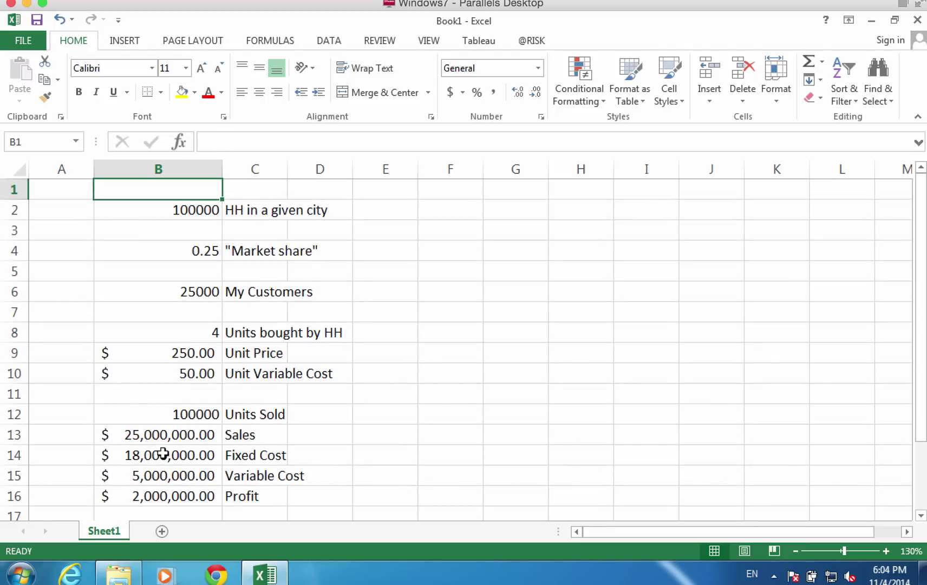
pyautogui.press('Right')
pyautogui.press('Right')
pyautogui.press('Right')
pyautogui.press('Right')
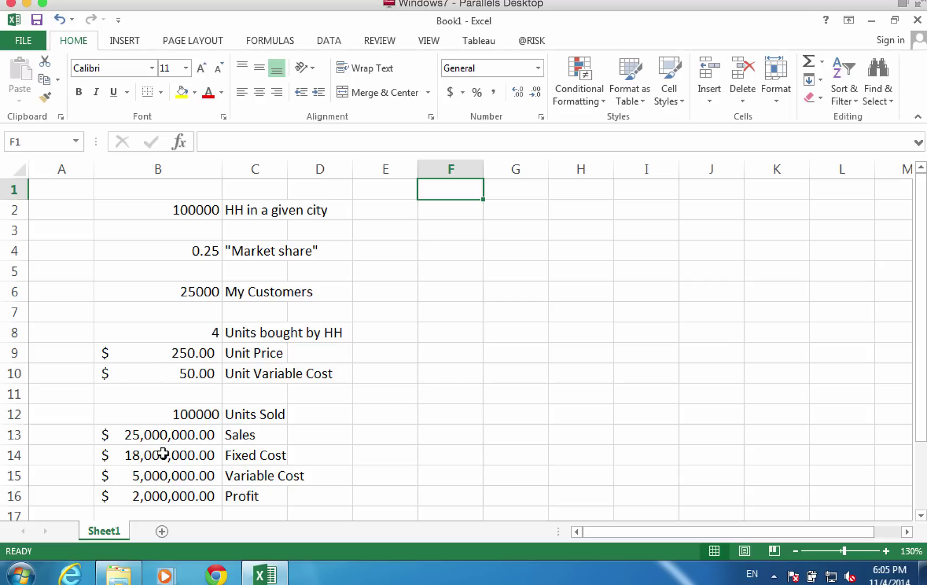
pyautogui.click(187, 252)
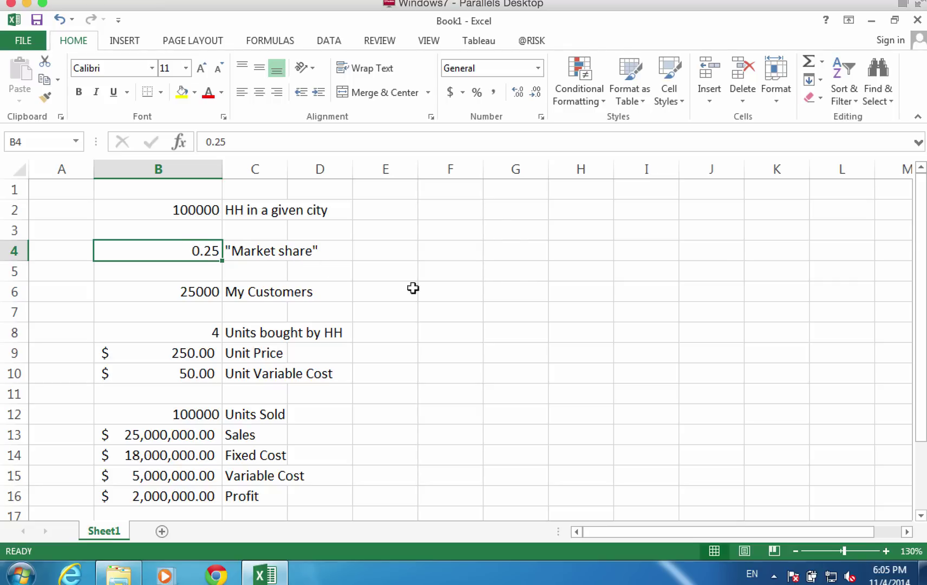
pyautogui.click(514, 252)
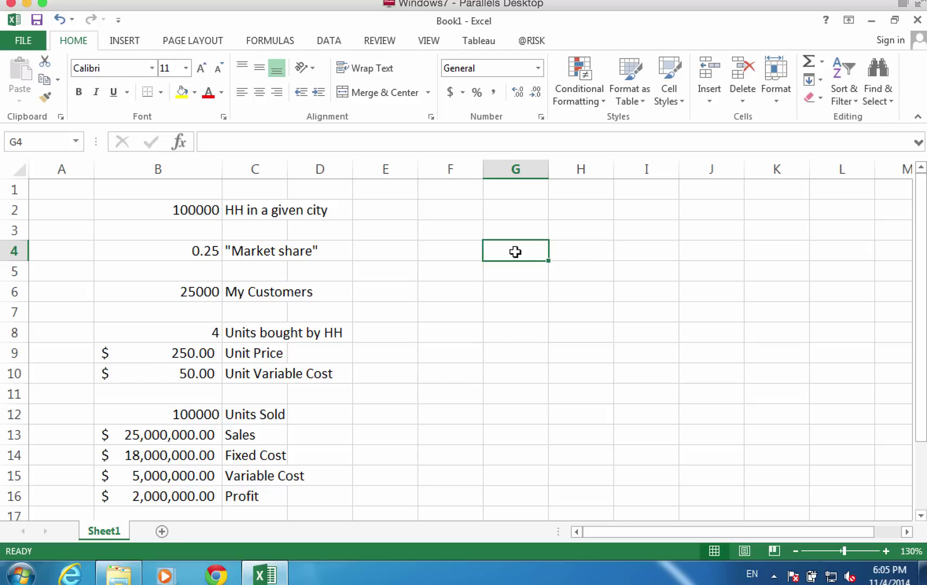
# Enter 200 with the label 'survey', then enter 50 in G5
pyautogui.write('200')
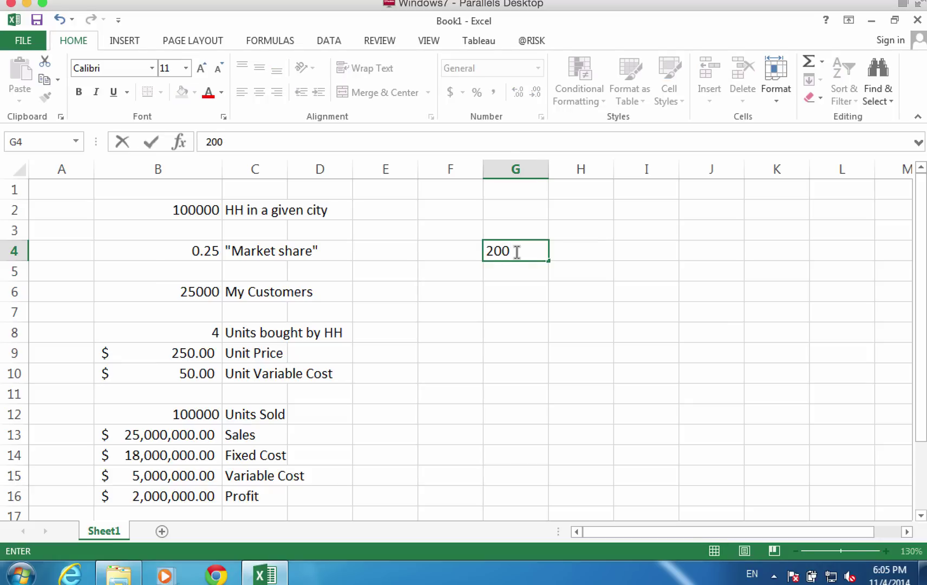
pyautogui.press('Tab')
pyautogui.write('survey')
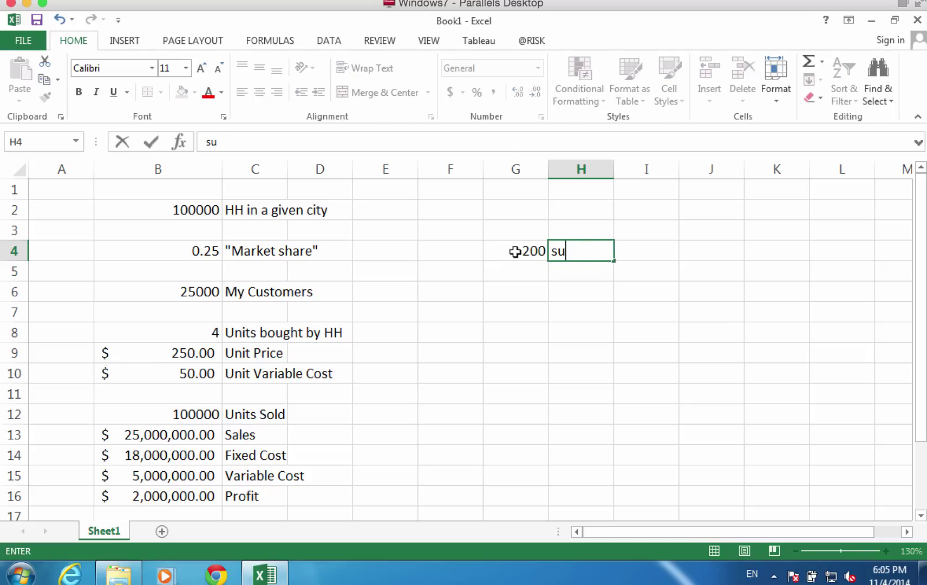
pyautogui.press('Return')
pyautogui.press('Left')
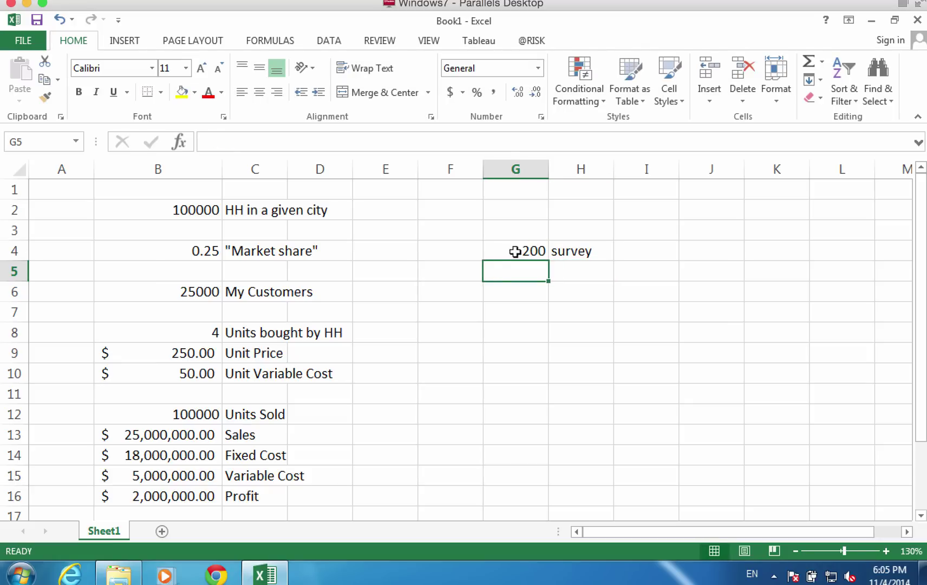
pyautogui.write('50')
pyautogui.press('Tab')
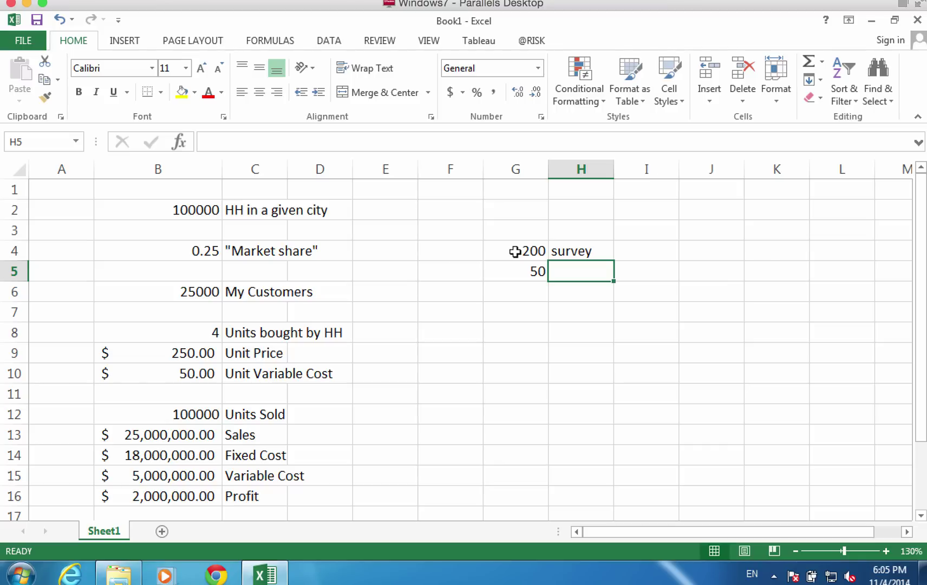
# Label the 50 count in H5 as 'buy my product', correcting its spelling
pyautogui.write('buy t')
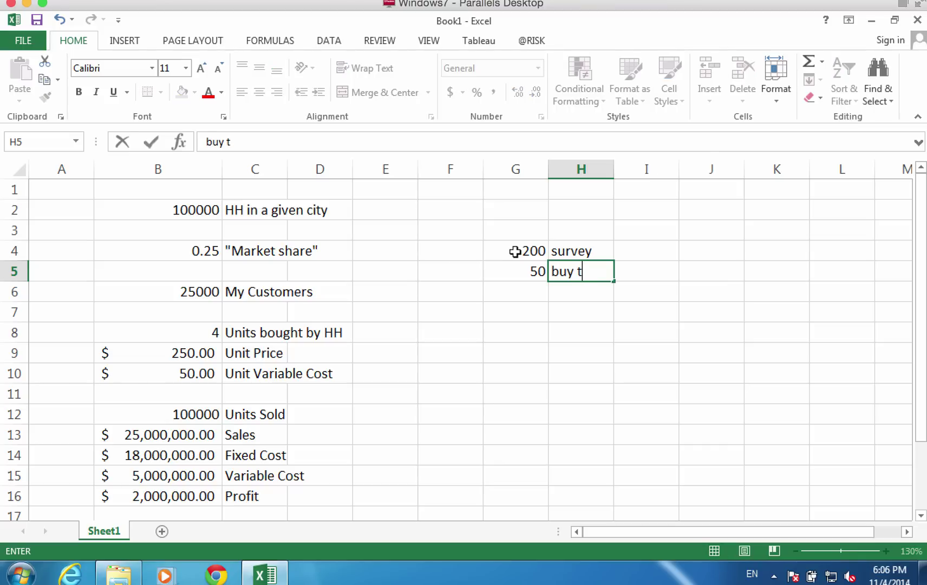
pyautogui.press('BackSpace')
pyautogui.write('my proud')
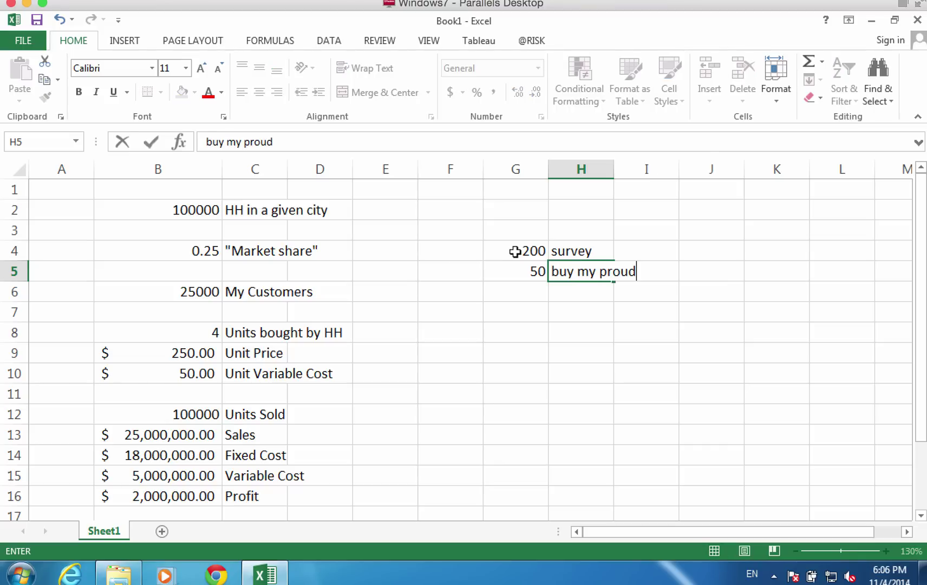
pyautogui.press('BackSpace')
pyautogui.press('BackSpace')
pyautogui.write('dcut')
pyautogui.press('Return')
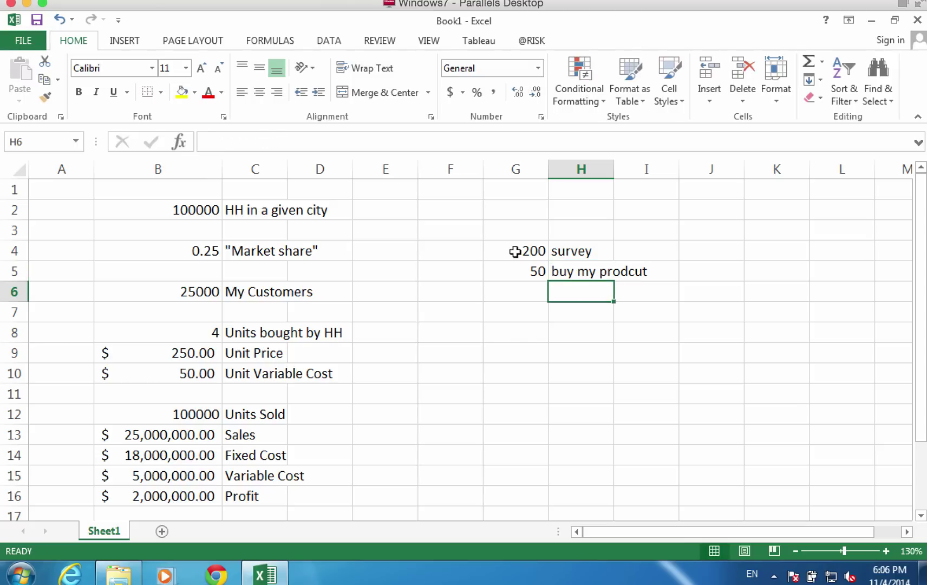
pyautogui.press('Up')
pyautogui.click(370, 140)
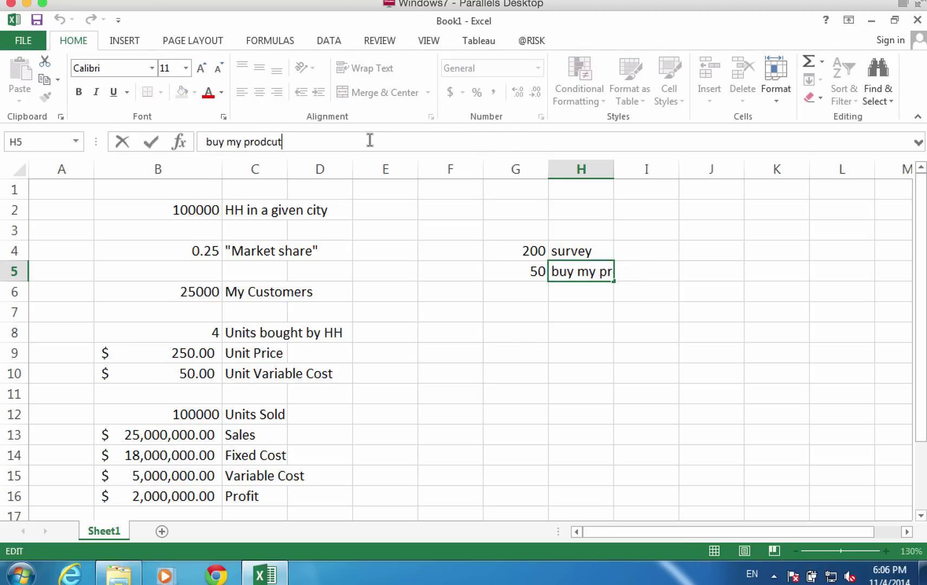
pyautogui.press('BackSpace')
pyautogui.press('BackSpace')
pyautogui.press('BackSpace')
pyautogui.press('BackSpace')
pyautogui.write('duct')
pyautogui.press('Return')
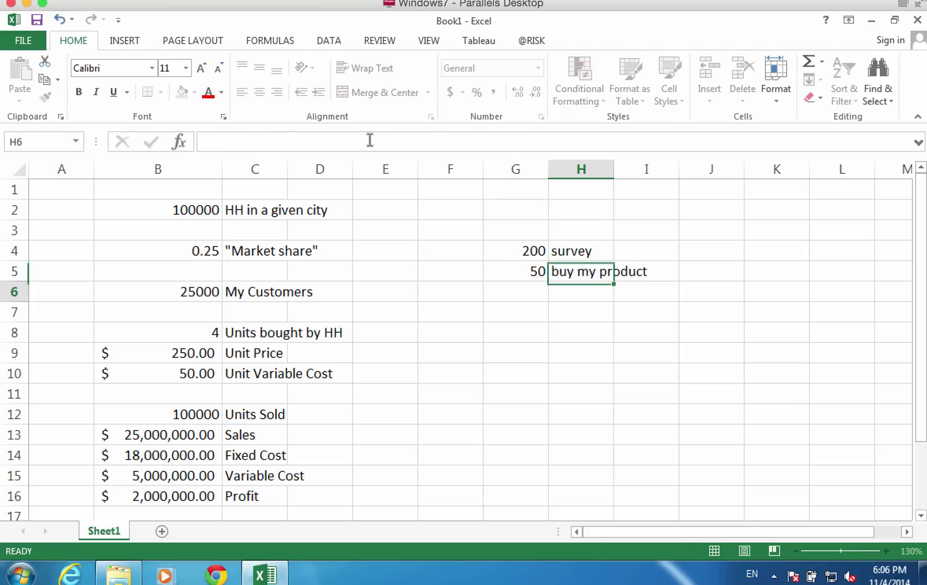
# Enter 150 in G6 labelled 'buy my competitor's product' in H6
pyautogui.press('Left')
pyautogui.write('150')
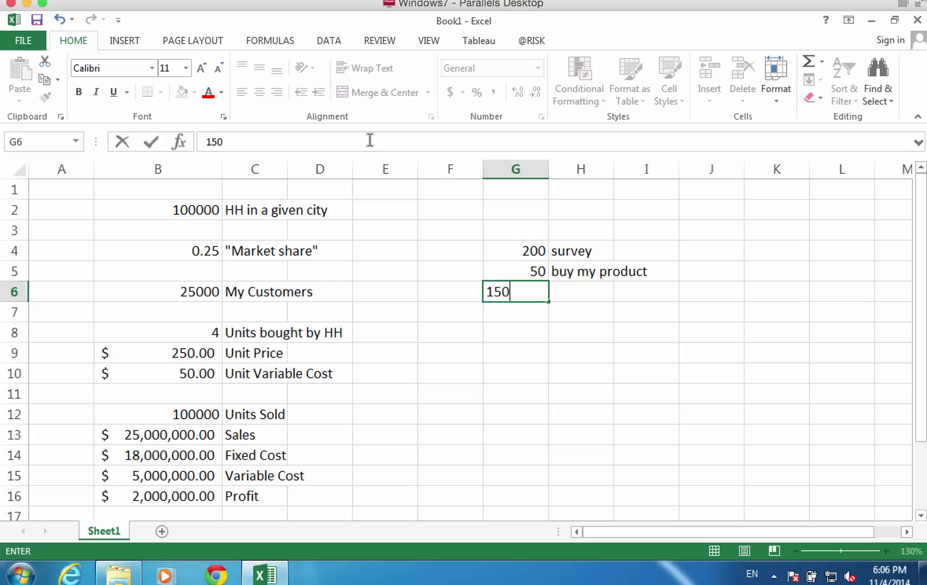
pyautogui.press('Right')
pyautogui.write('buy my ')
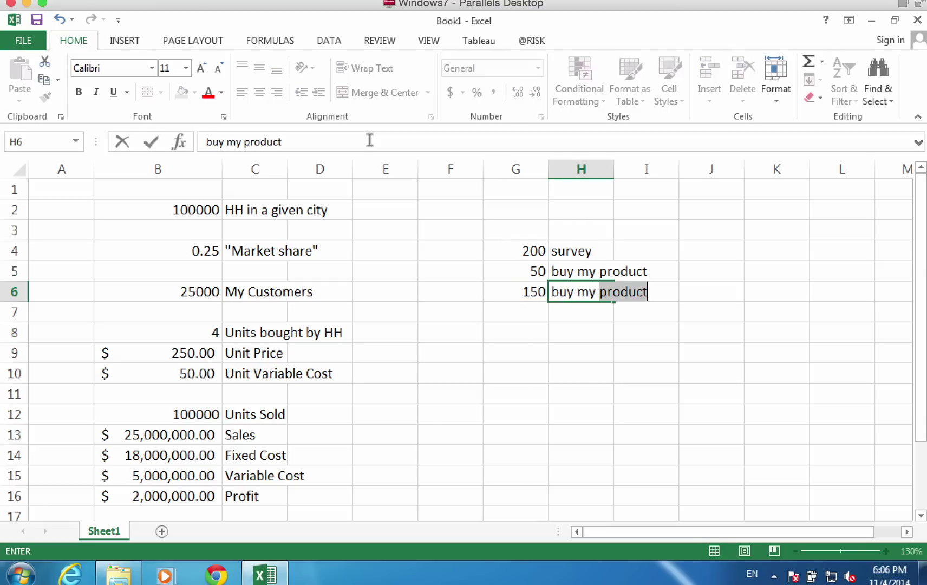
pyautogui.write('competito')
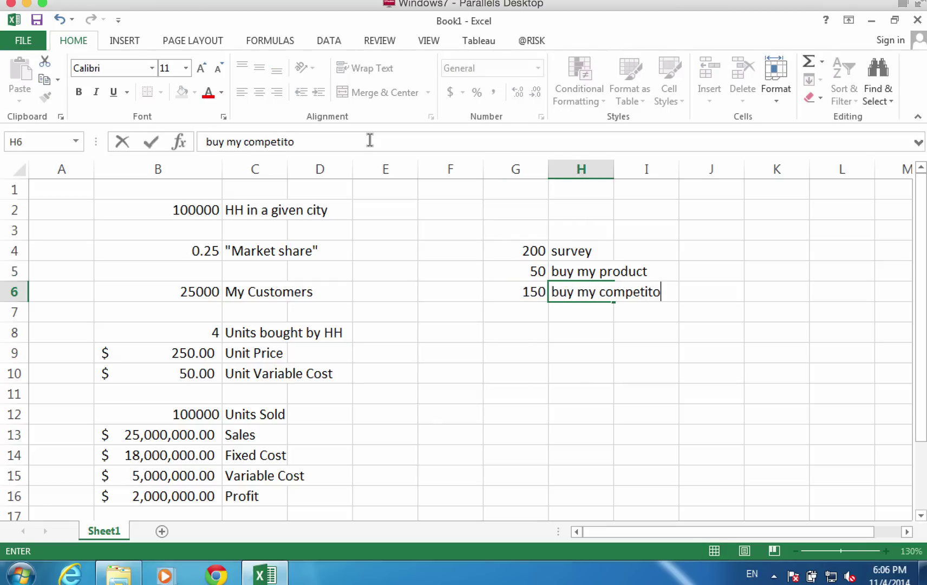
pyautogui.write("r's produc")
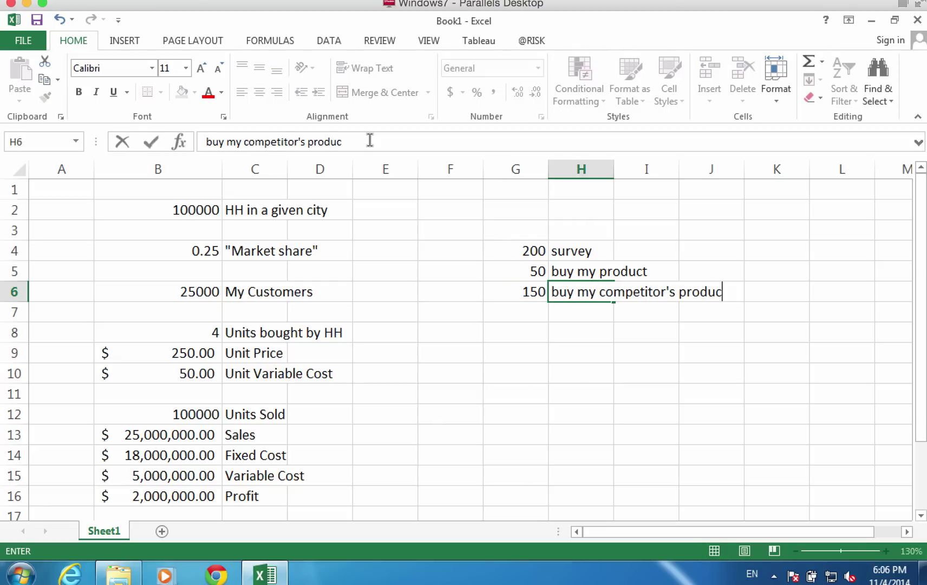
pyautogui.write('t')
pyautogui.press('Return')
pyautogui.press('Up')
pyautogui.press('Left')
pyautogui.press('Up')
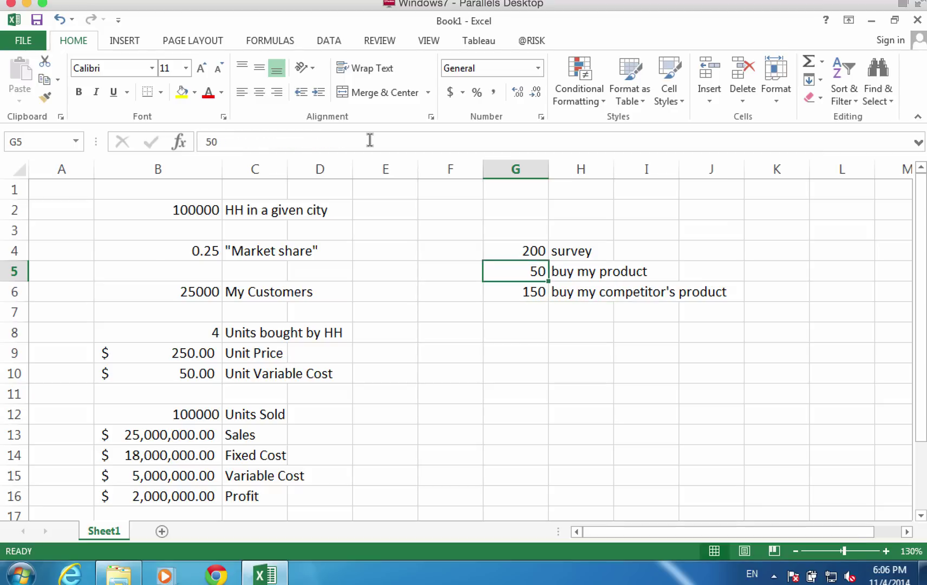
pyautogui.press('Down')
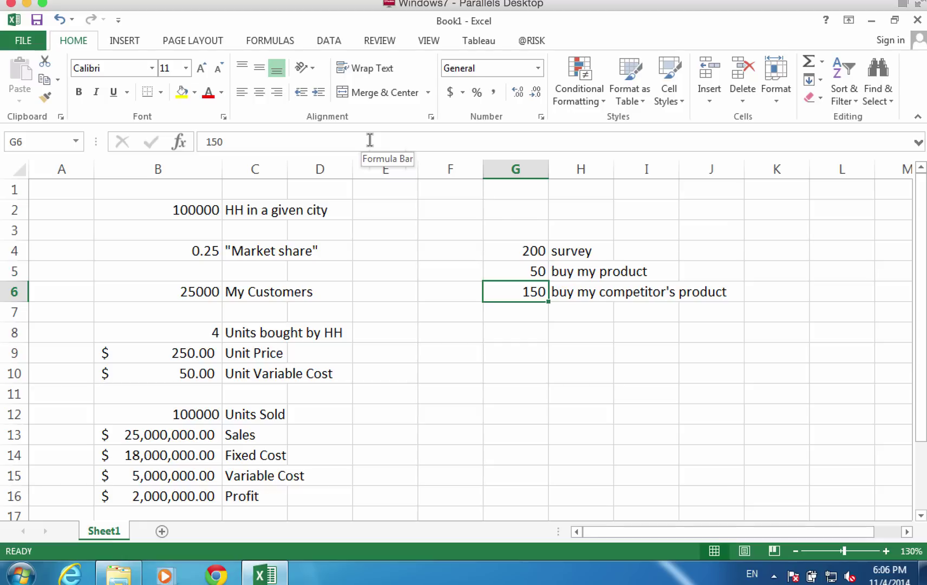
pyautogui.click(200, 256)
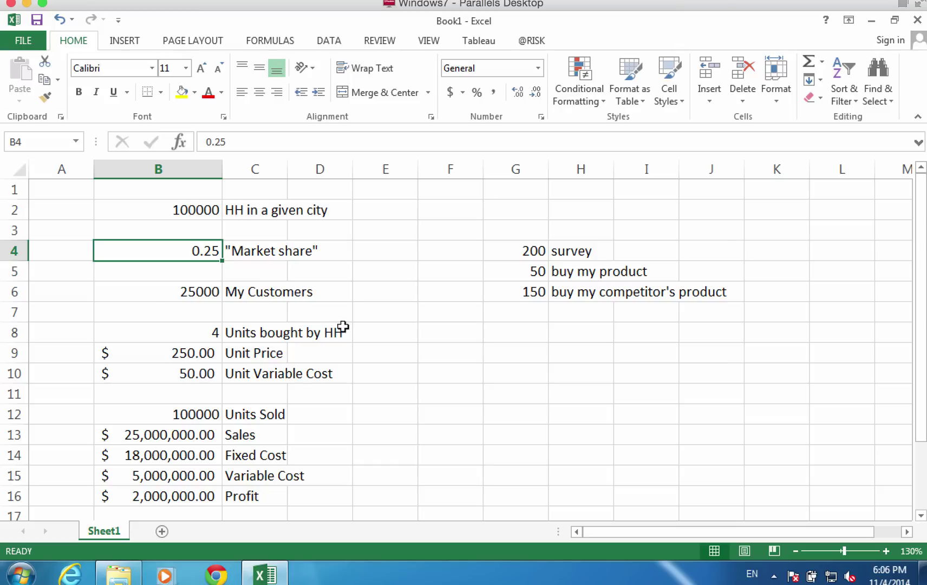
# Label the counts 'successes' in F5 and 'failures' in F6
pyautogui.click(538, 272)
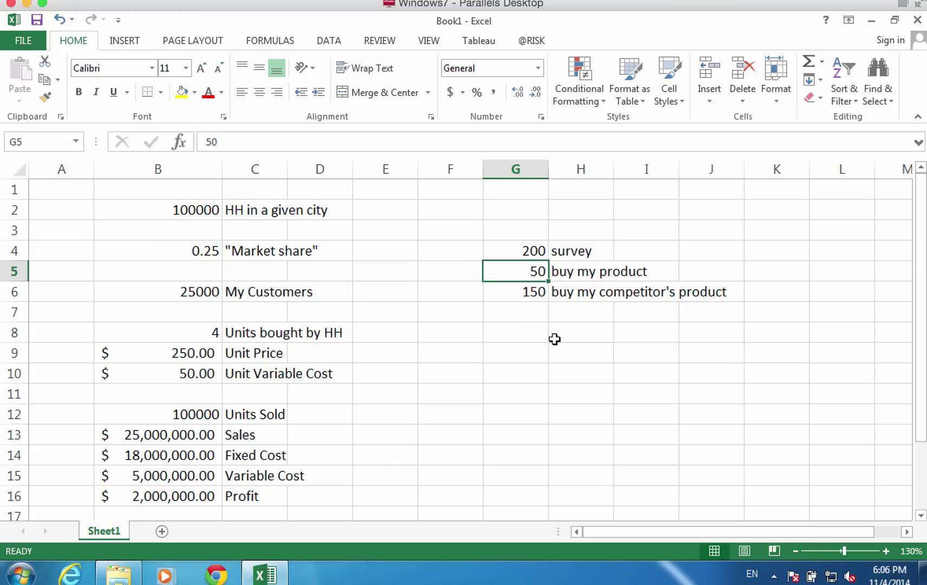
pyautogui.press('Left')
pyautogui.write('s')
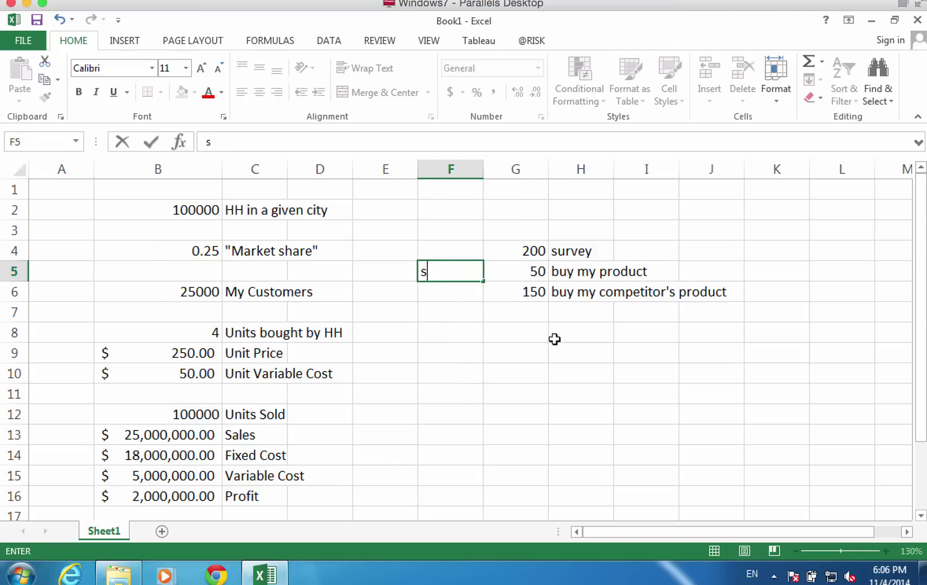
pyautogui.write('uccessesse')
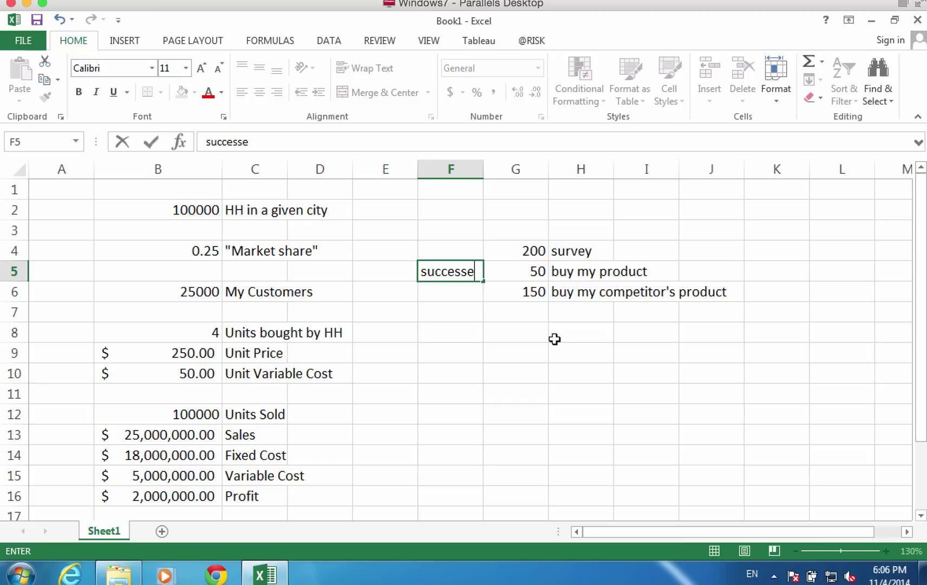
pyautogui.press('BackSpace')
pyautogui.write('e')
pyautogui.press('BackSpace')
pyautogui.press('BackSpace')
pyautogui.press('BackSpace')
pyautogui.press('BackSpace')
pyautogui.write('sses')
pyautogui.press('Return')
pyautogui.write('f')
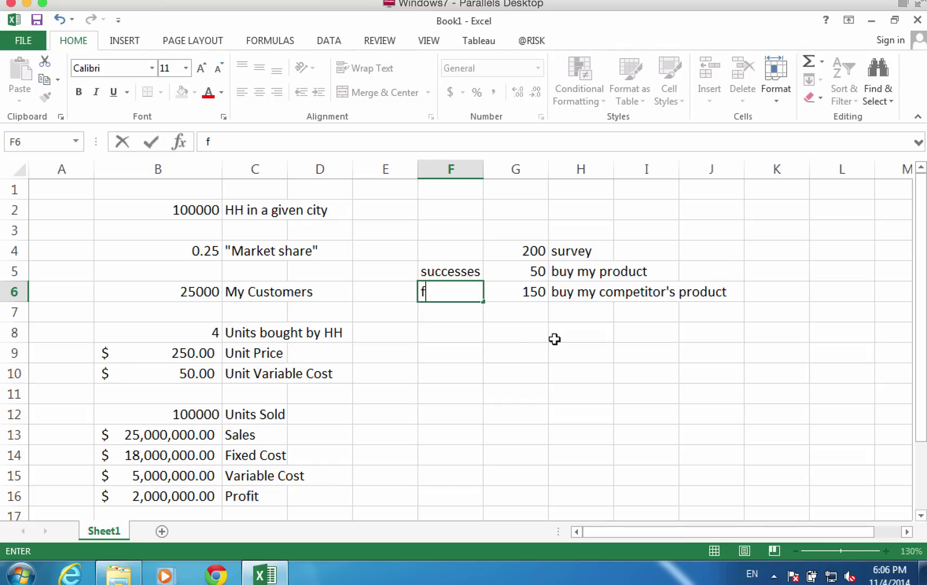
pyautogui.write('ailures')
pyautogui.press('Return')
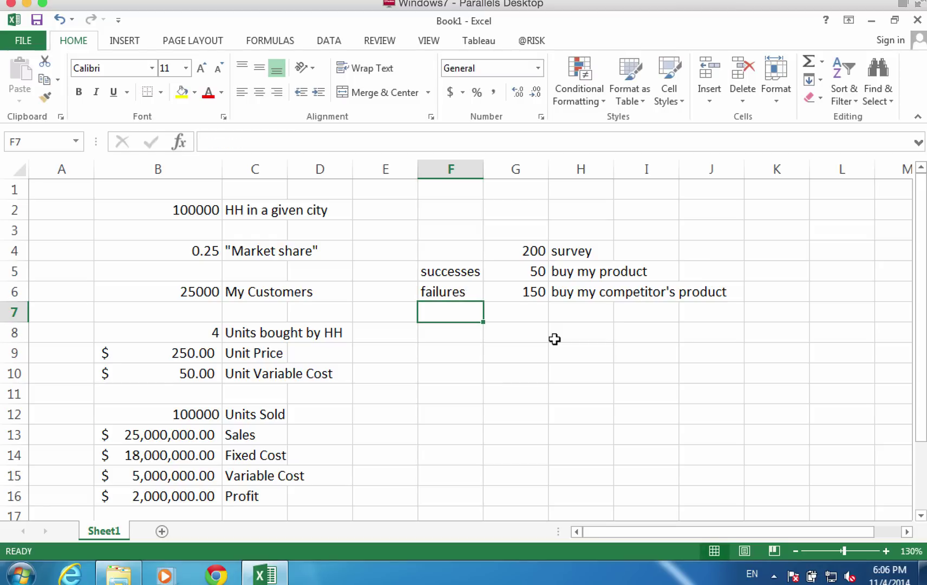
# Add the note 'Beta( successes + 1, feailures + 1)' in F8
pyautogui.press('Down')
pyautogui.write('Beta(')
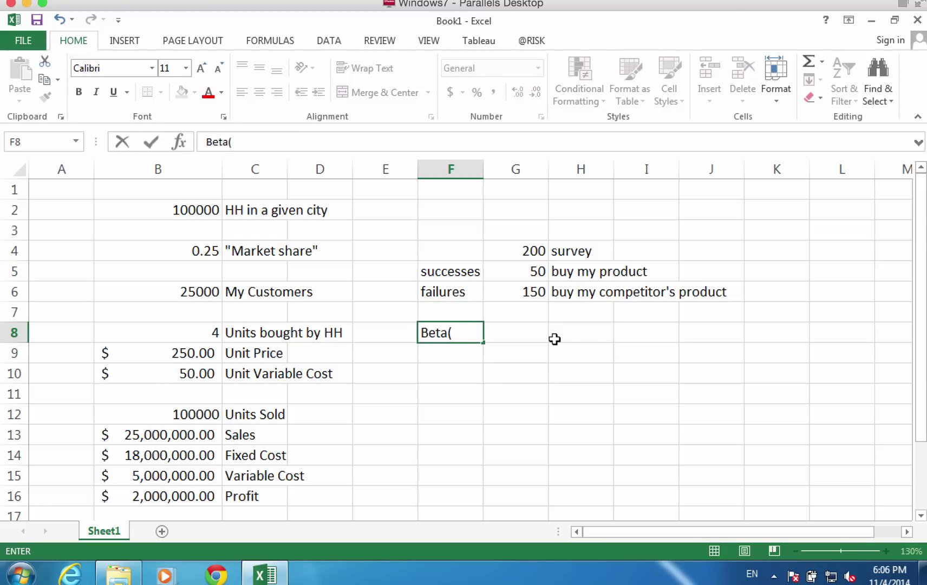
pyautogui.write(' successes +')
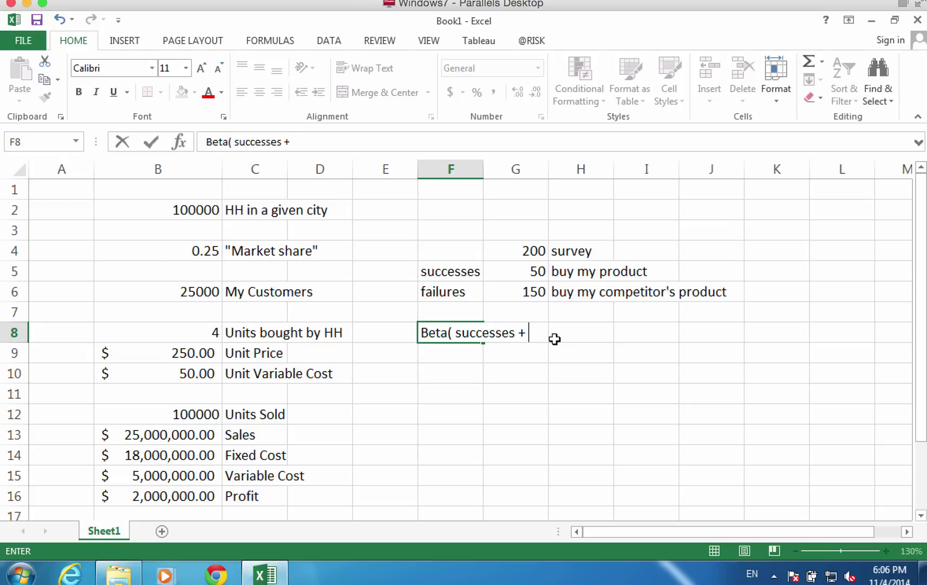
pyautogui.write(' 1, feailure')
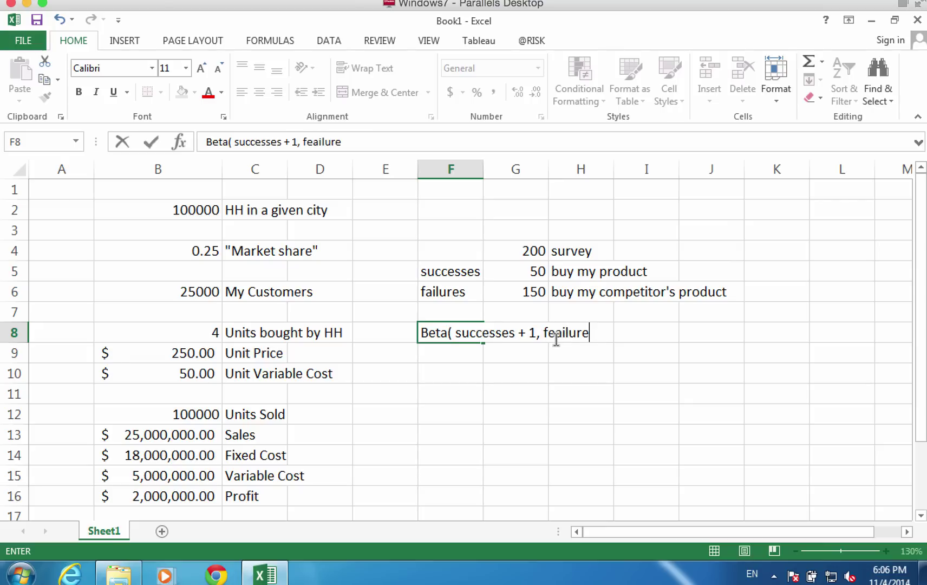
pyautogui.write('s + 1)')
pyautogui.press('Return')
pyautogui.click(451, 332)
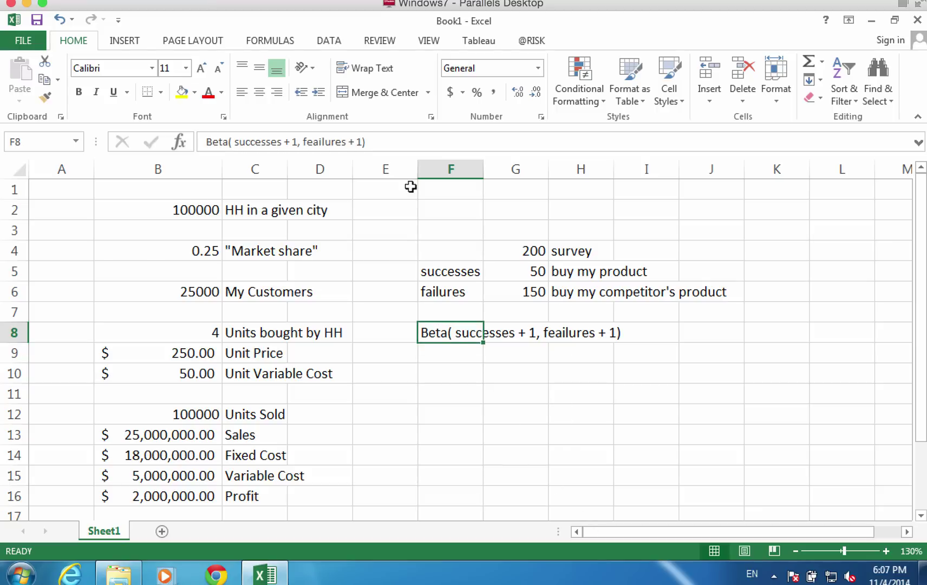
pyautogui.click(215, 247)
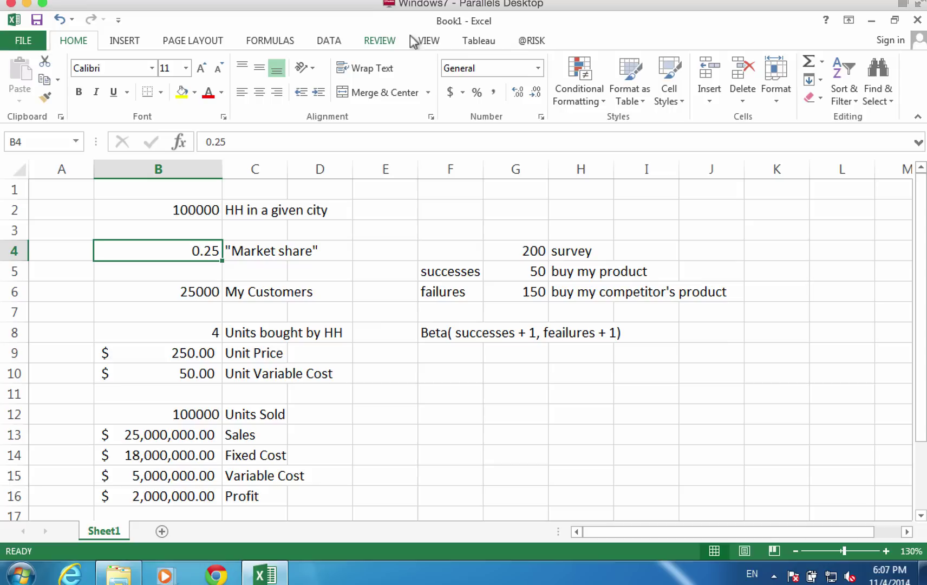
# Enter =RiskBeta(G5+1,G6+1) as the market share formula in B4
pyautogui.click(530, 42)
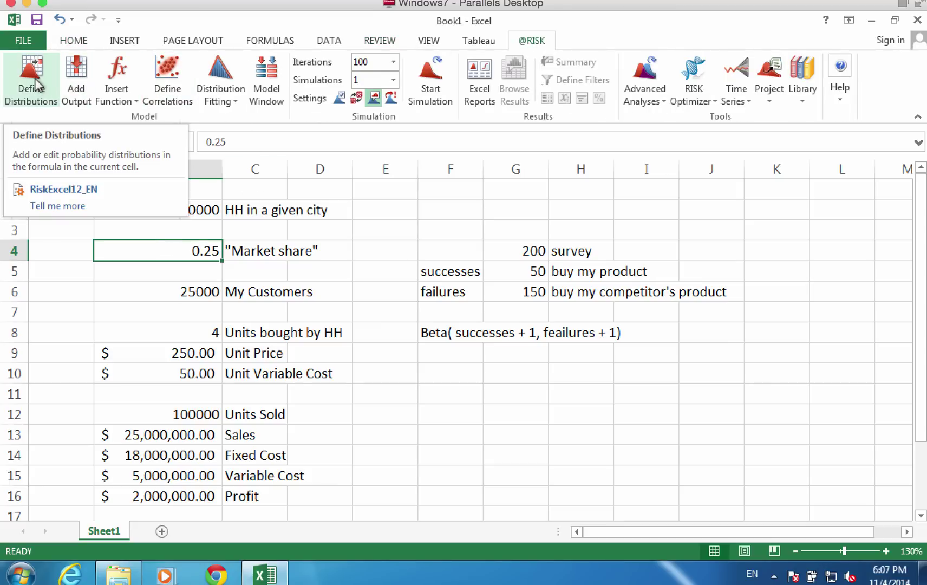
pyautogui.write('=r')
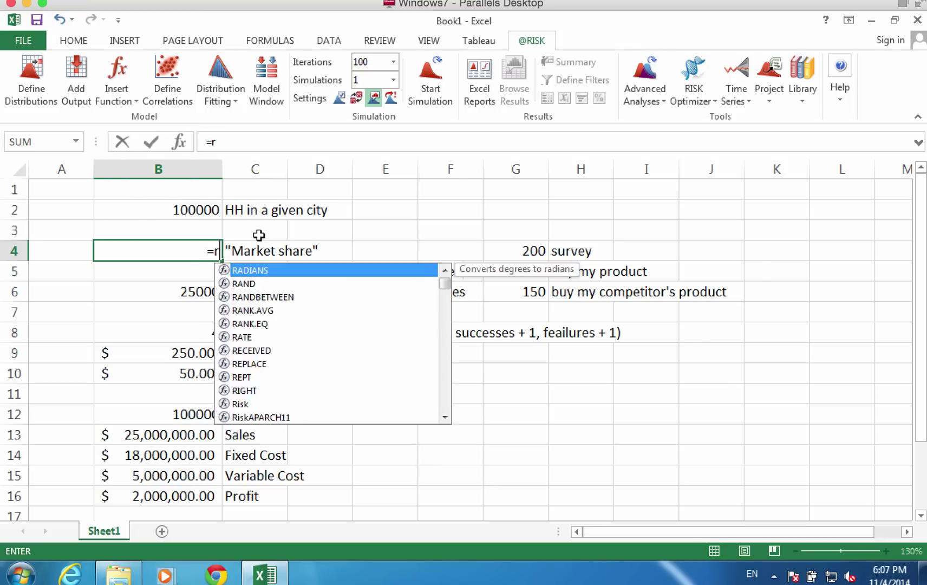
pyautogui.write('iskbet')
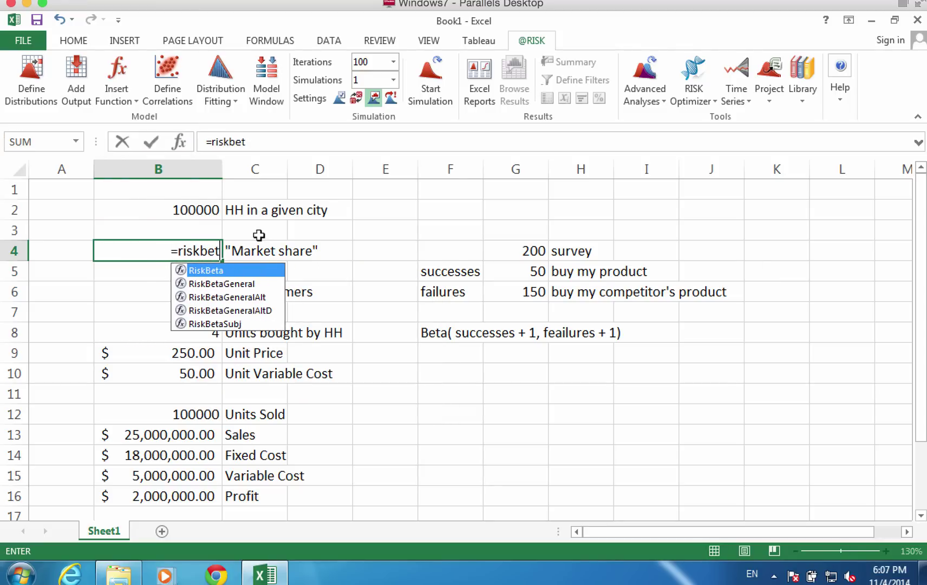
pyautogui.write('a(')
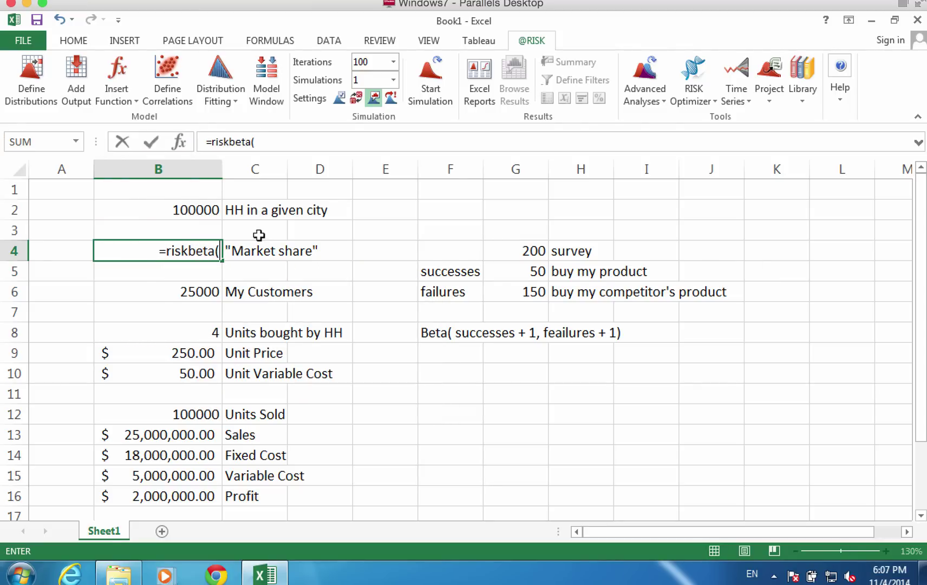
pyautogui.press('Right')
pyautogui.press('Right')
pyautogui.press('Right')
pyautogui.press('Right')
pyautogui.press('Right')
pyautogui.press('Down')
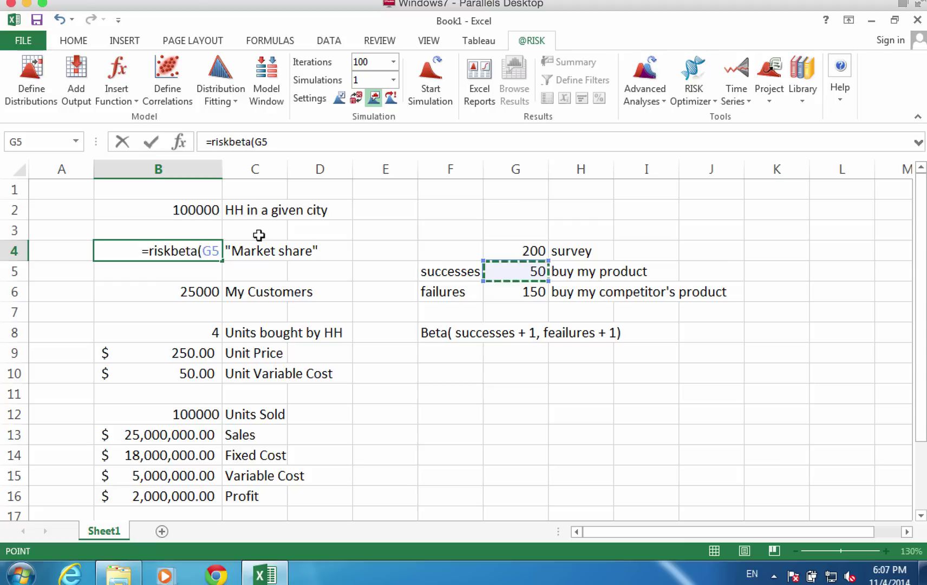
pyautogui.write('+1,')
pyautogui.press('Right')
pyautogui.press('Right')
pyautogui.press('Right')
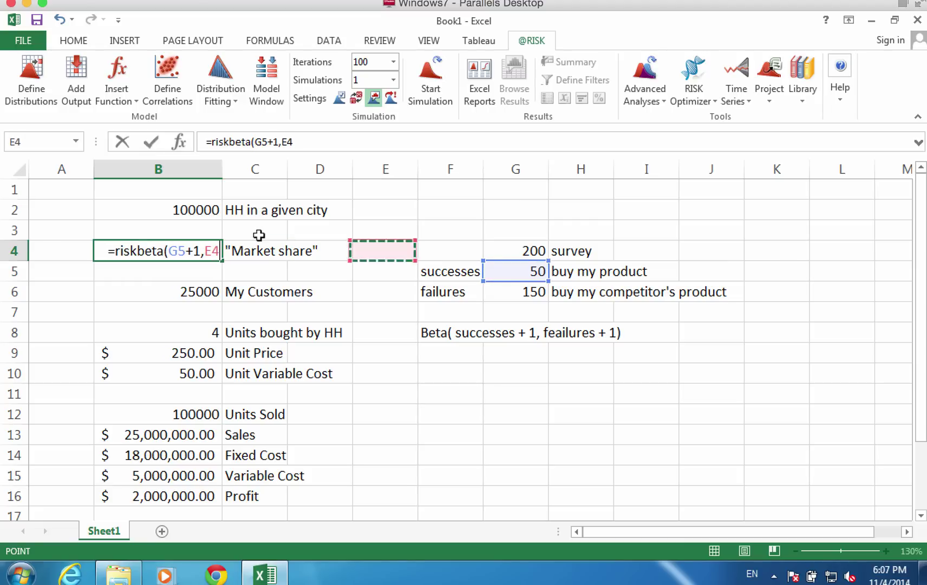
pyautogui.press('Right')
pyautogui.press('Right')
pyautogui.press('Down')
pyautogui.press('Down')
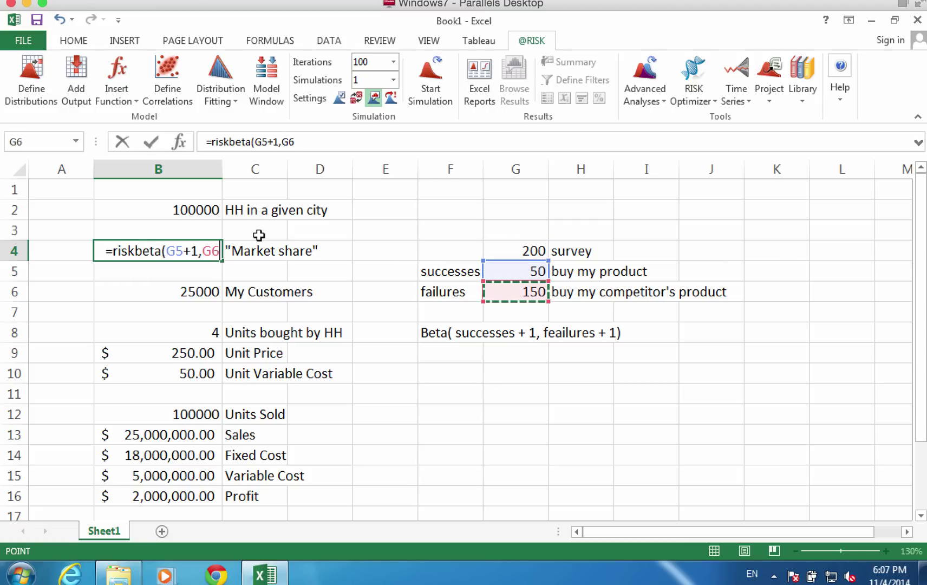
pyautogui.write('+1')
pyautogui.press('Return')
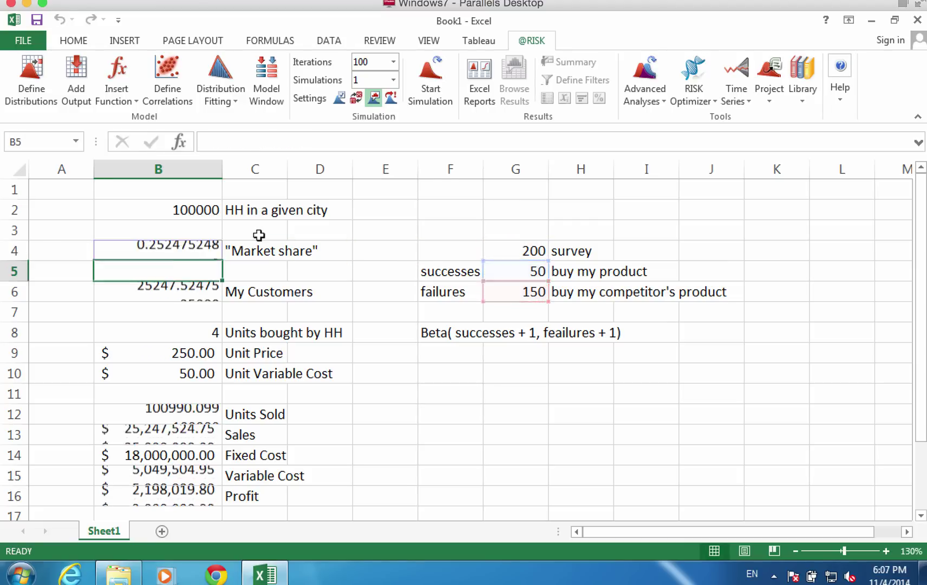
pyautogui.press('Up')
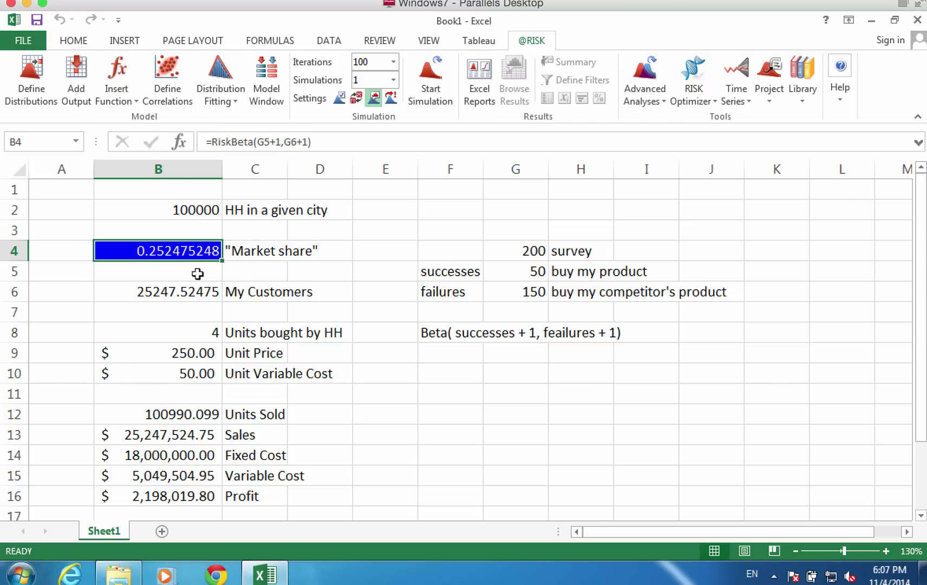
pyautogui.click(31, 75)
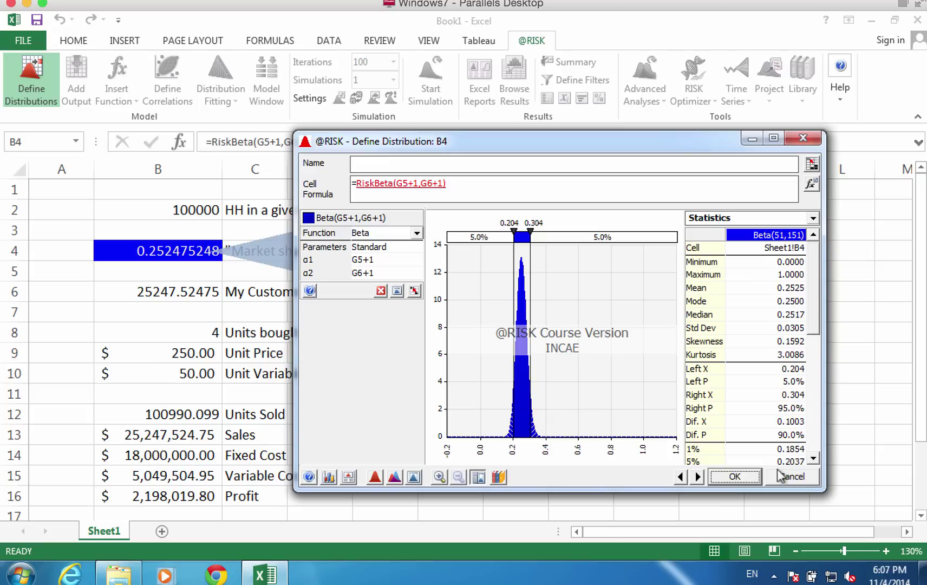
pyautogui.click(736, 476)
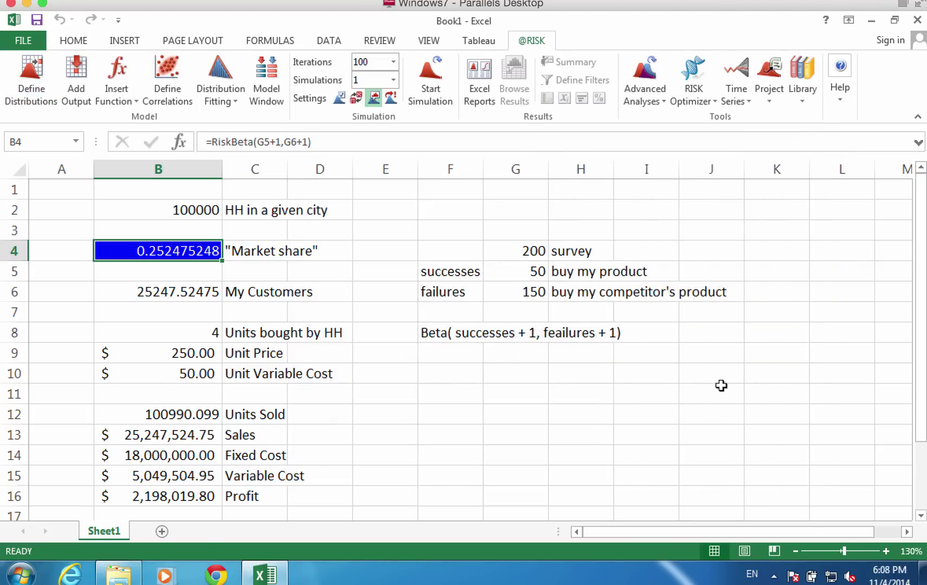
pyautogui.click(155, 494)
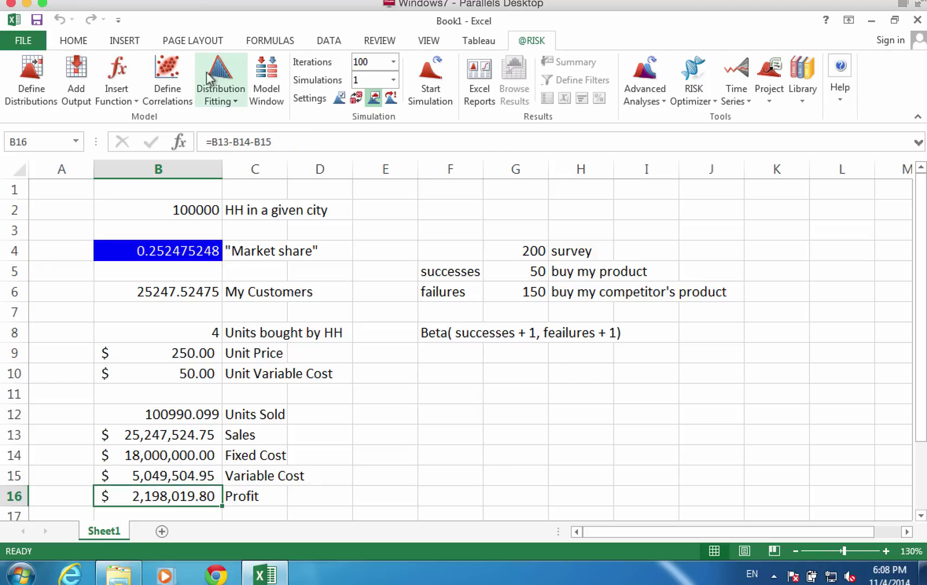
pyautogui.click(76, 78)
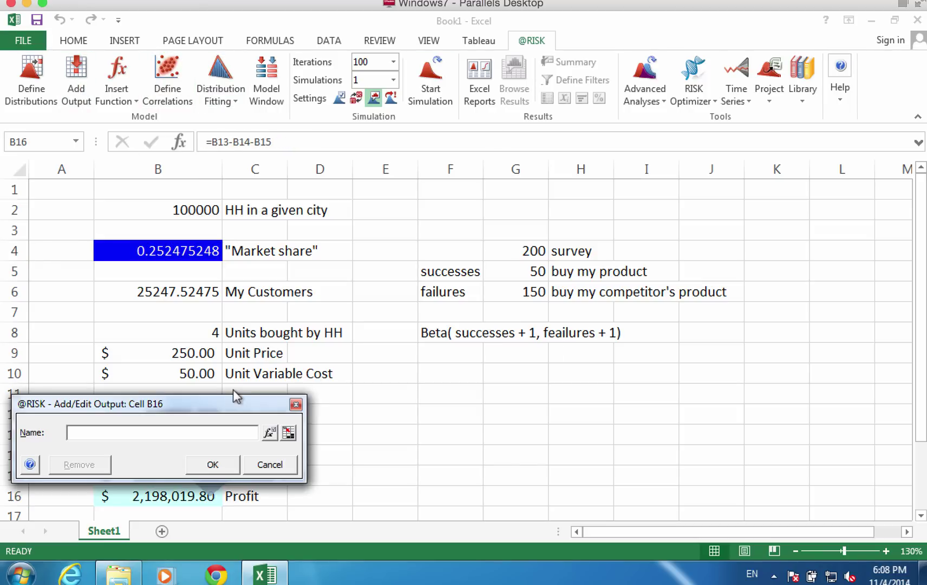
pyautogui.write('s')
pyautogui.press('Return')
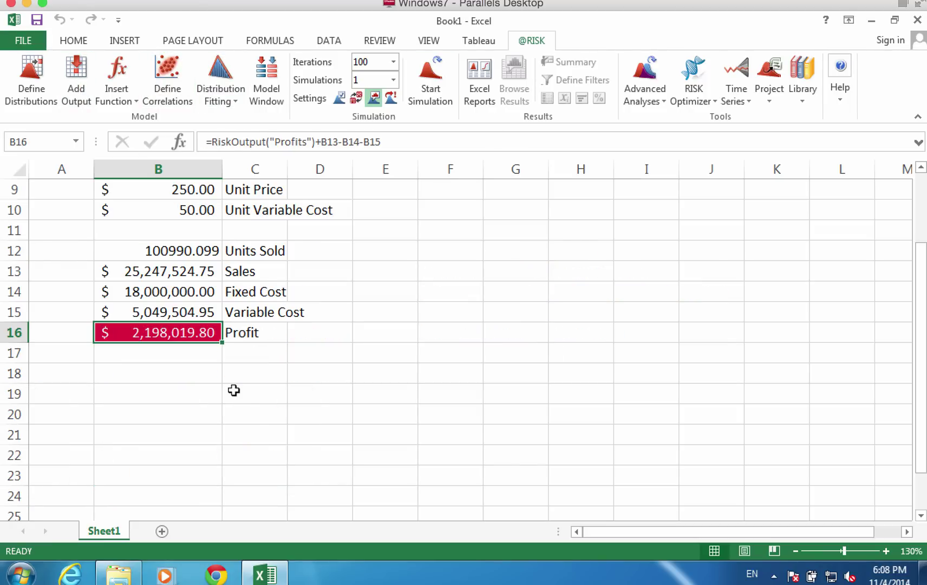
# Set the simulation iterations to 10000
pyautogui.scroll(1, 325, 375)
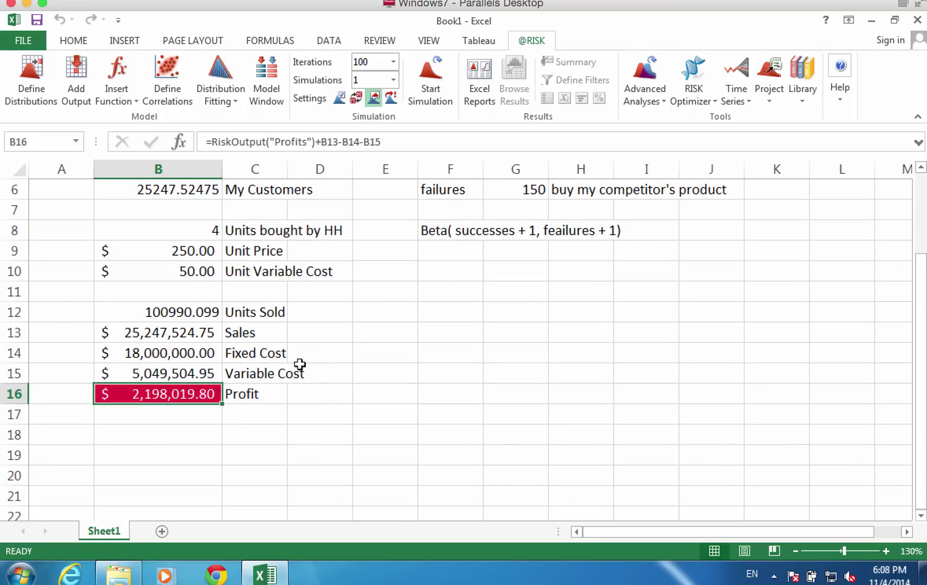
pyautogui.scroll(1, 300, 366)
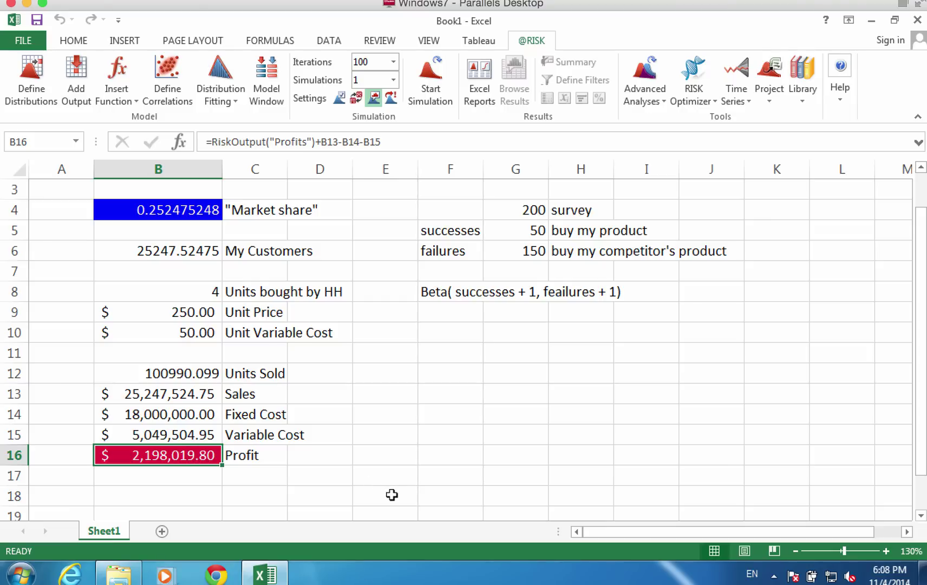
pyautogui.click(370, 61)
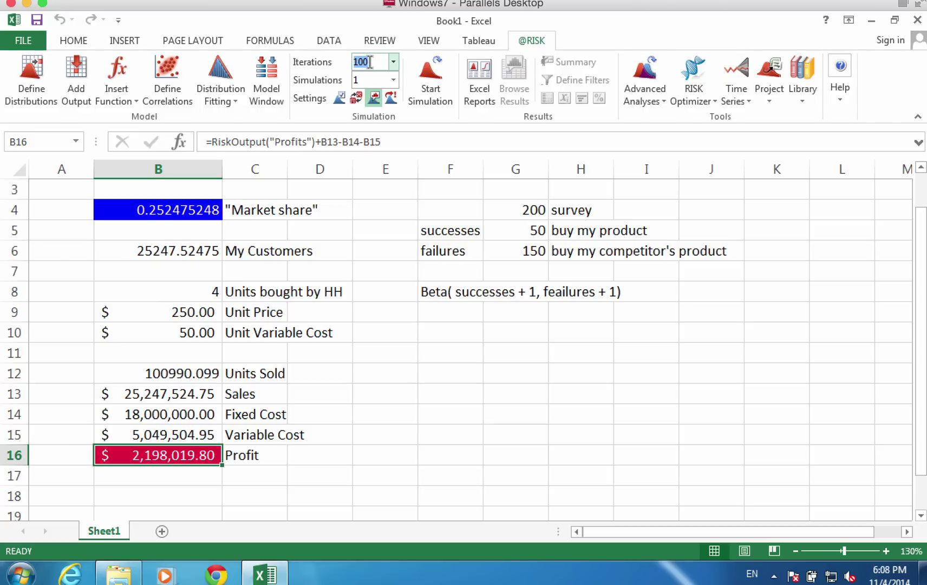
pyautogui.write('10')
# Run the simulation and set the Profits delimiters to 0 and 6 million, showing 75.1%
pyautogui.click(429, 76)
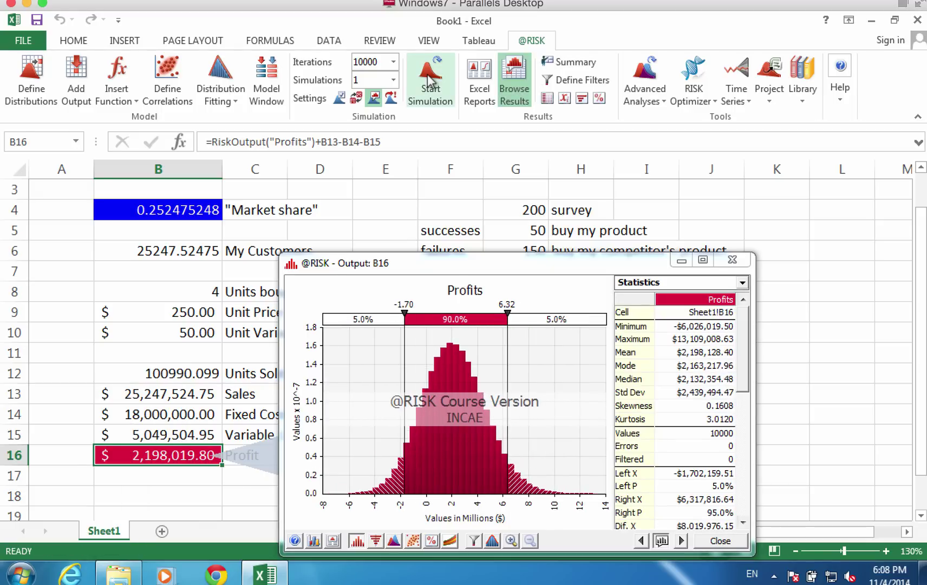
pyautogui.click(699, 261)
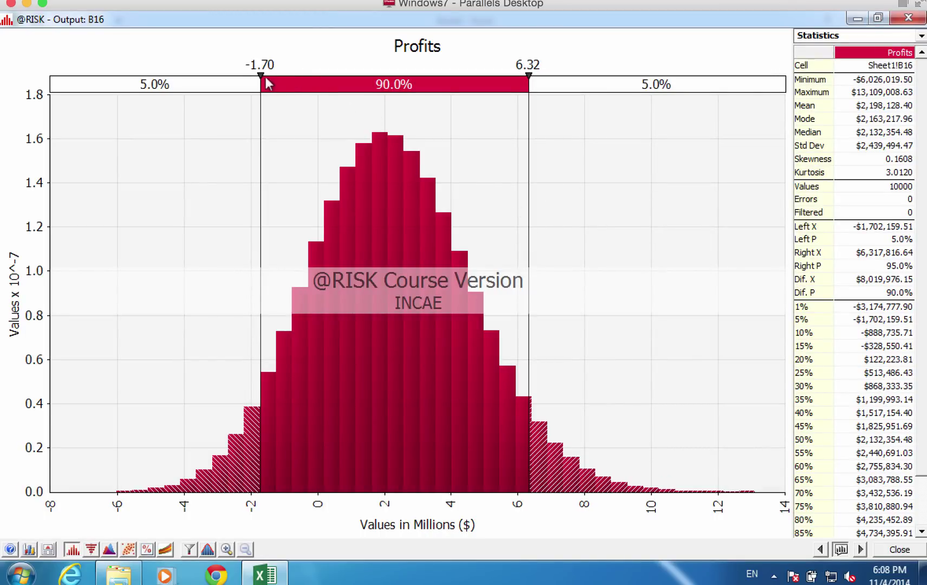
pyautogui.moveTo(260, 75); pyautogui.dragTo(319, 79)
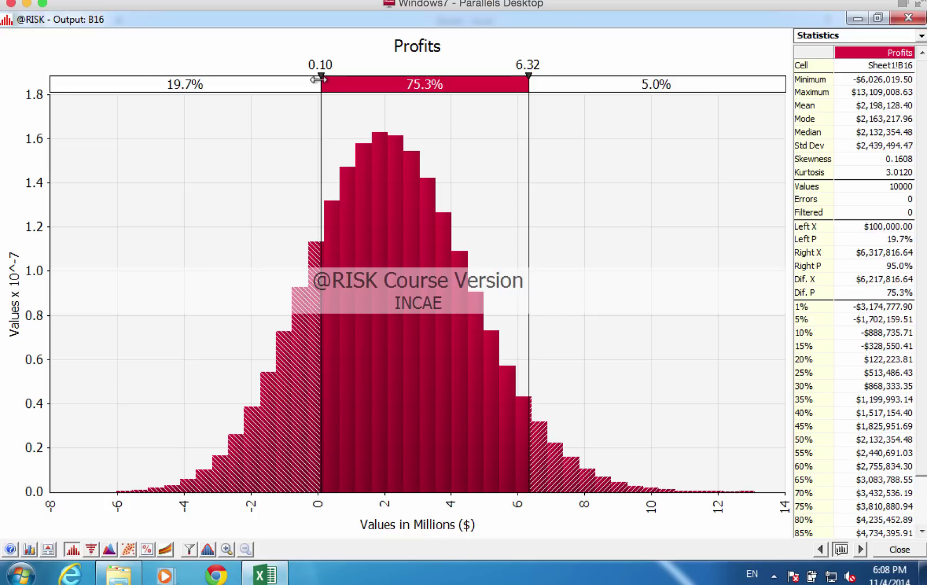
pyautogui.click(328, 61)
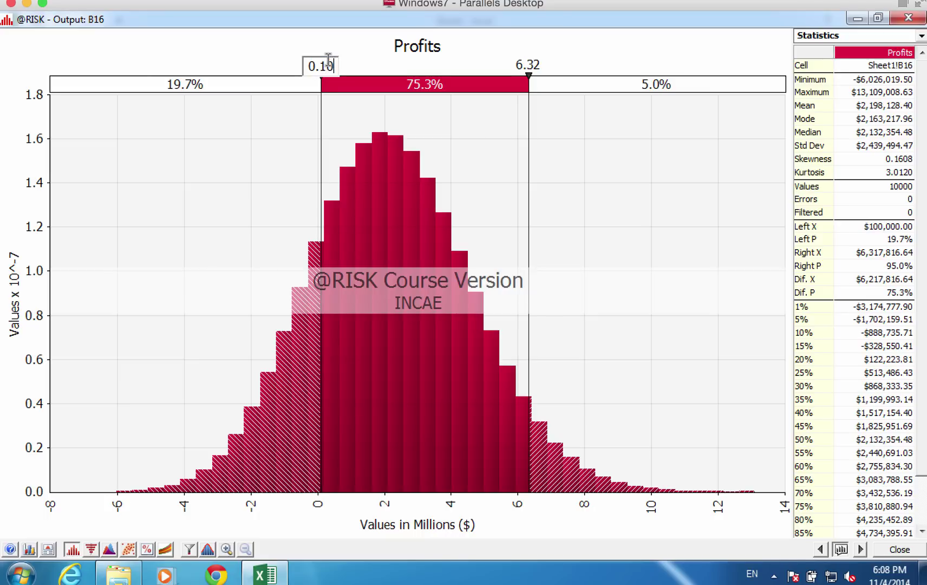
pyautogui.press('BackSpace')
pyautogui.press('BackSpace')
pyautogui.press('BackSpace')
pyautogui.press('Return')
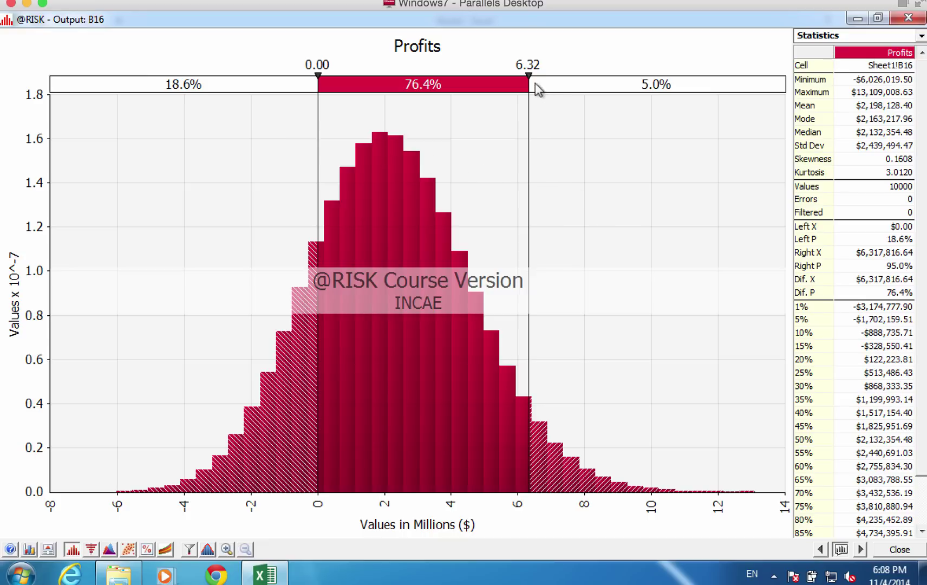
pyautogui.click(523, 65)
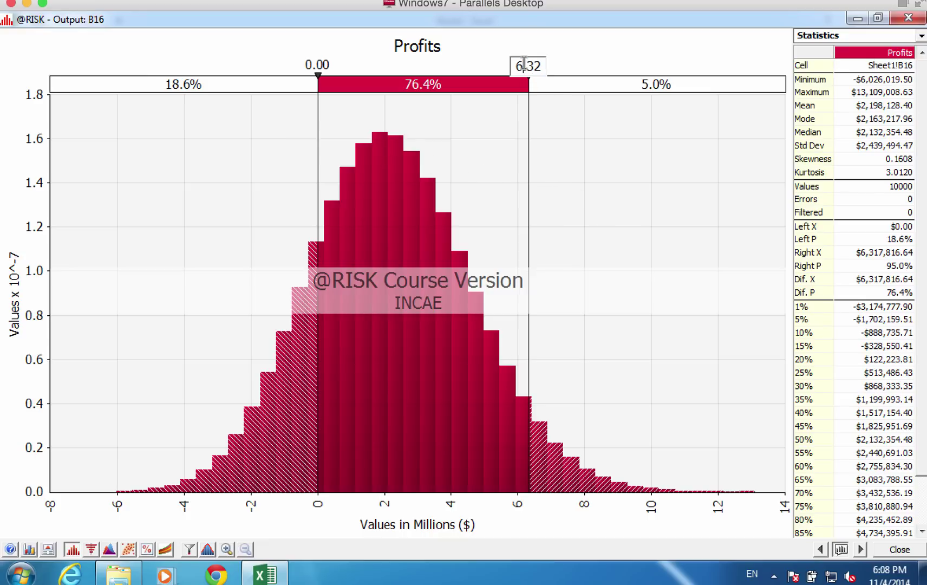
pyautogui.press('BackSpace')
pyautogui.press('BackSpace')
pyautogui.press('BackSpace')
pyautogui.press('Return')
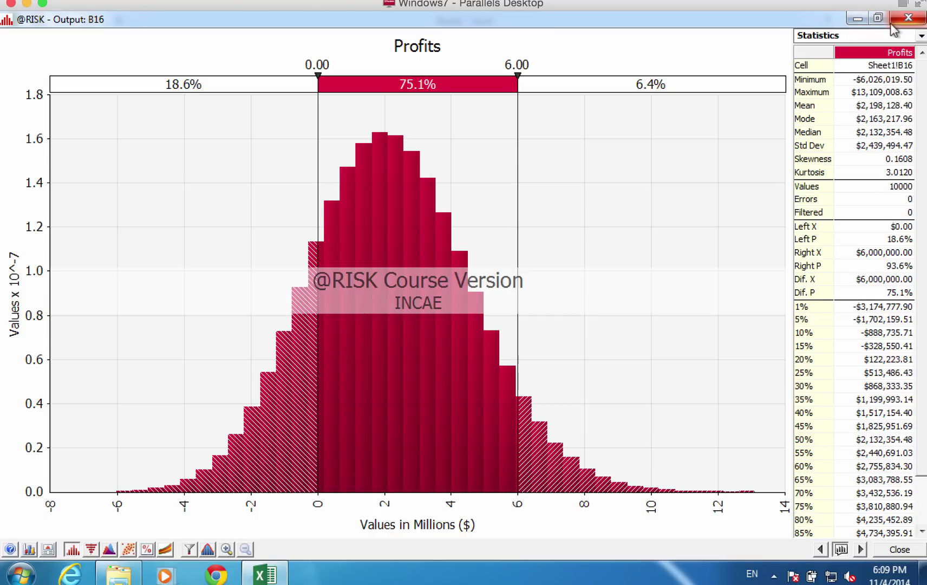
pyautogui.click(908, 19)
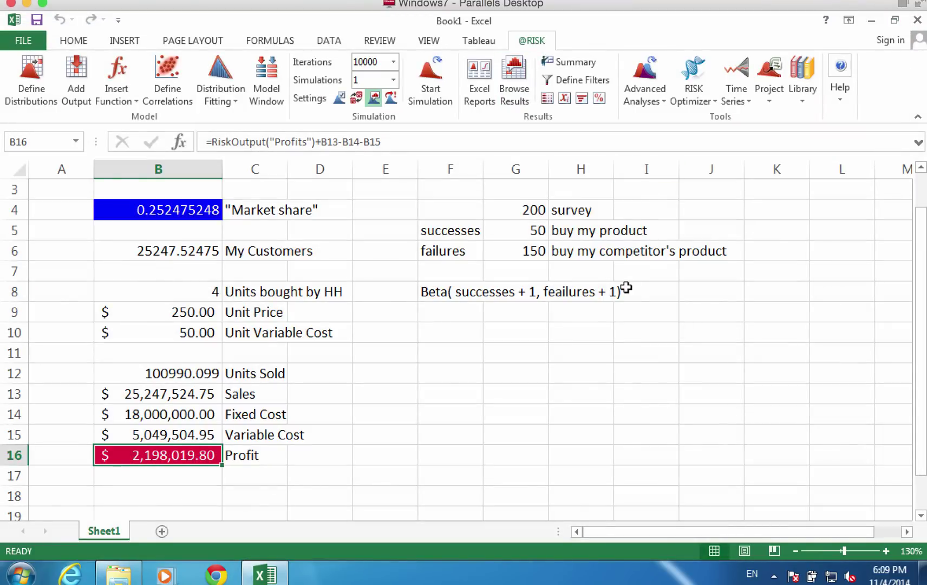
# Enter 20 surveyed, 5 successes and 15 failures in G4, G5 and G6
pyautogui.click(584, 344)
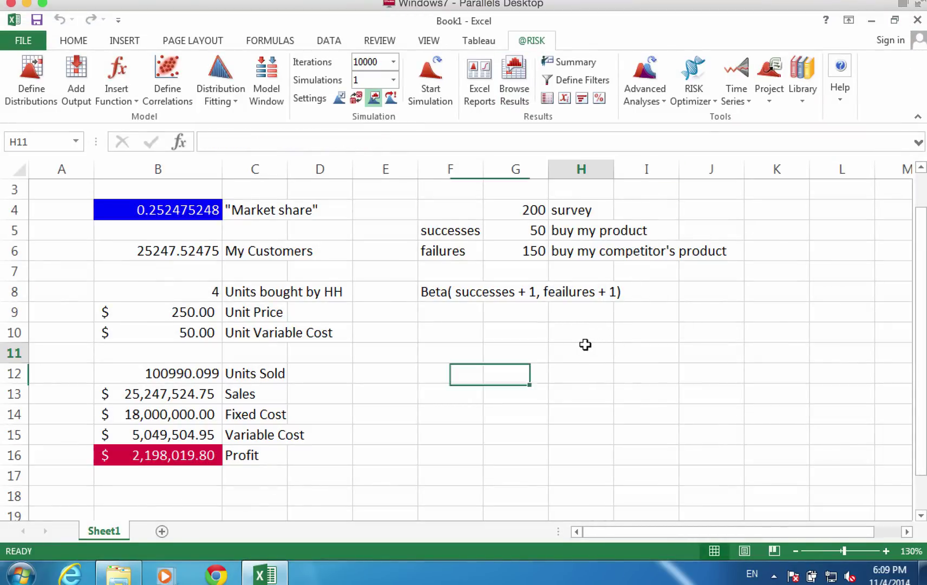
pyautogui.click(523, 214)
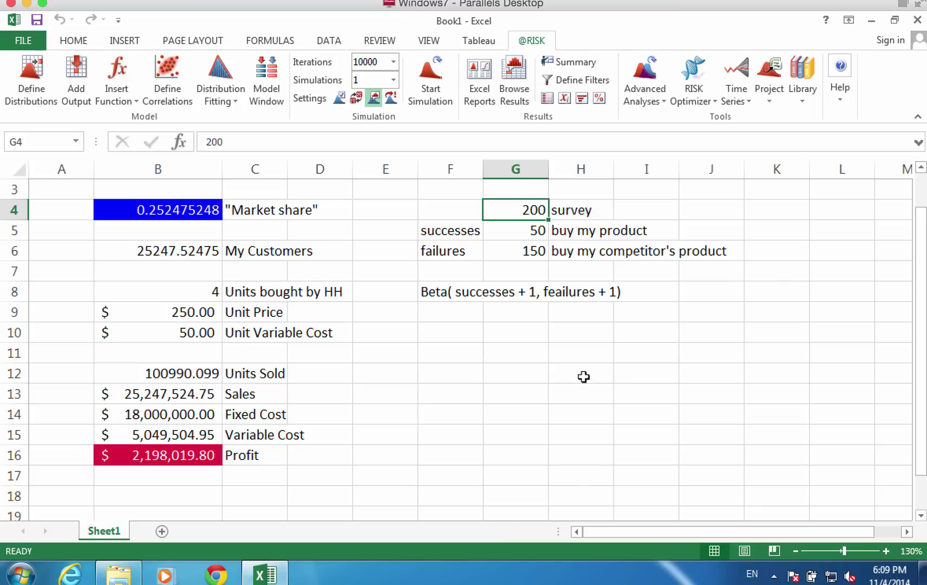
pyautogui.write('20')
pyautogui.press('Return')
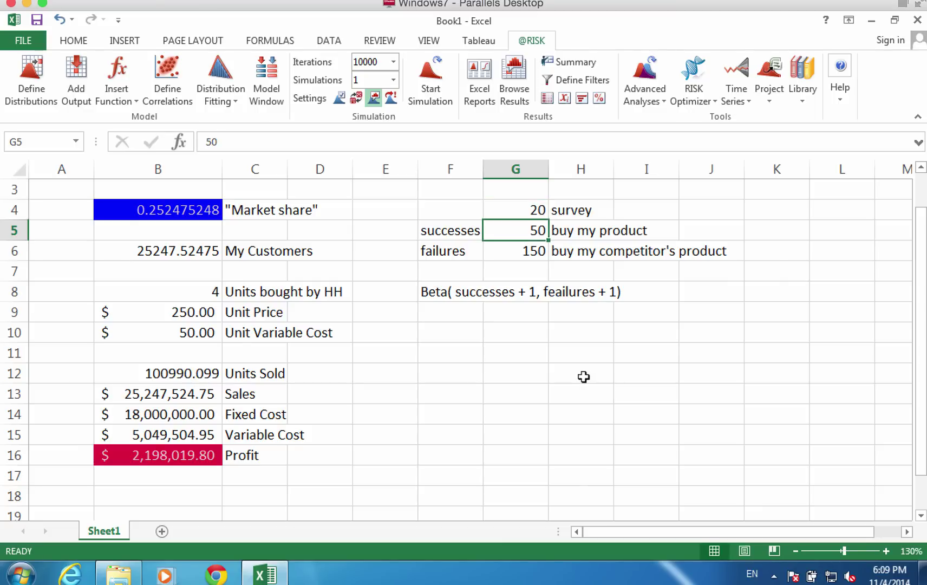
pyautogui.write('5')
pyautogui.press('Return')
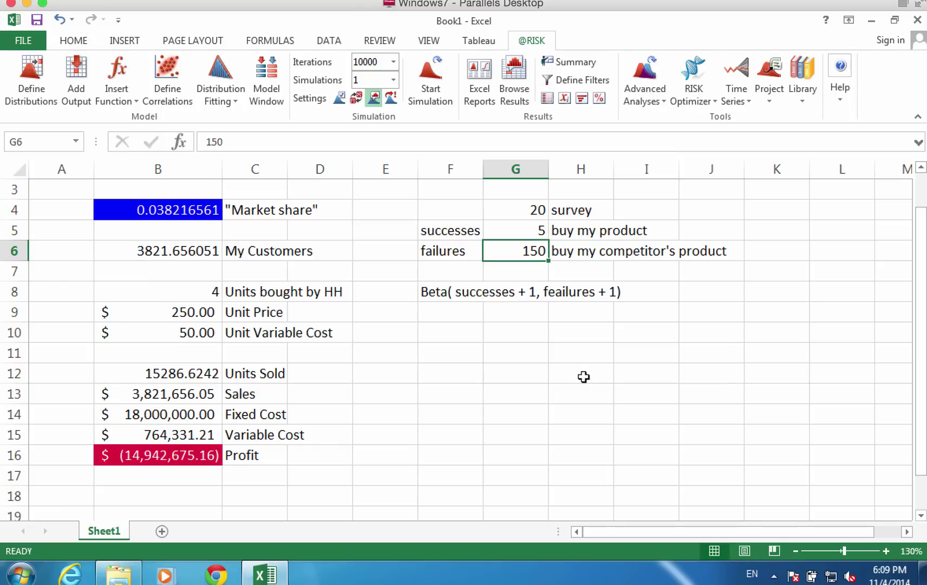
pyautogui.write('15')
pyautogui.press('Return')
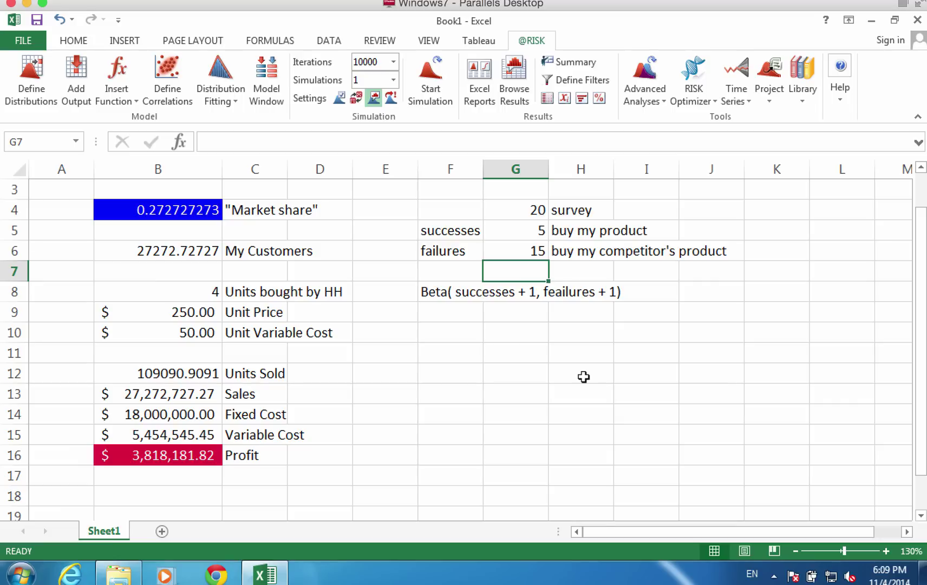
# Rerun the simulation, then view the B4 market share and B16 Profits distributions
pyautogui.click(536, 233)
pyautogui.click(530, 246)
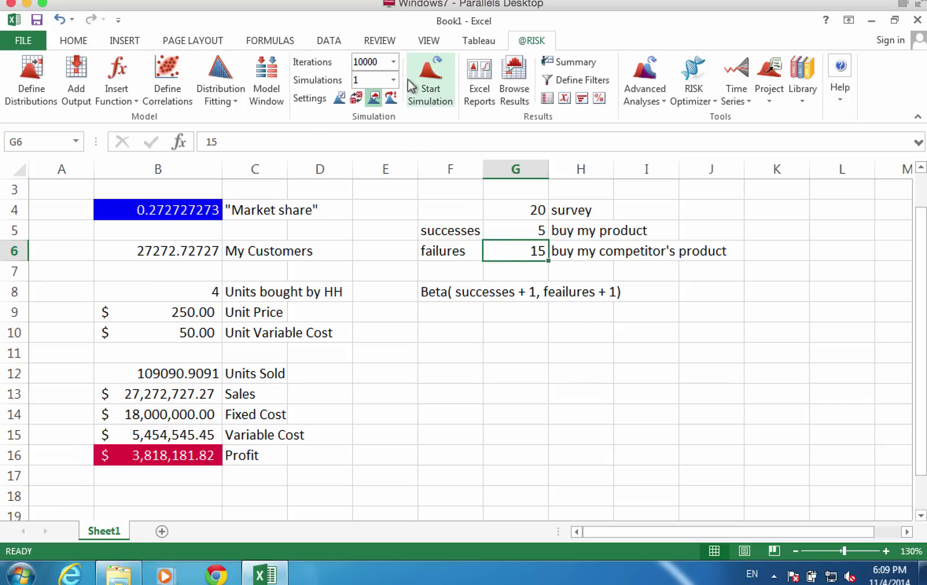
pyautogui.click(435, 96)
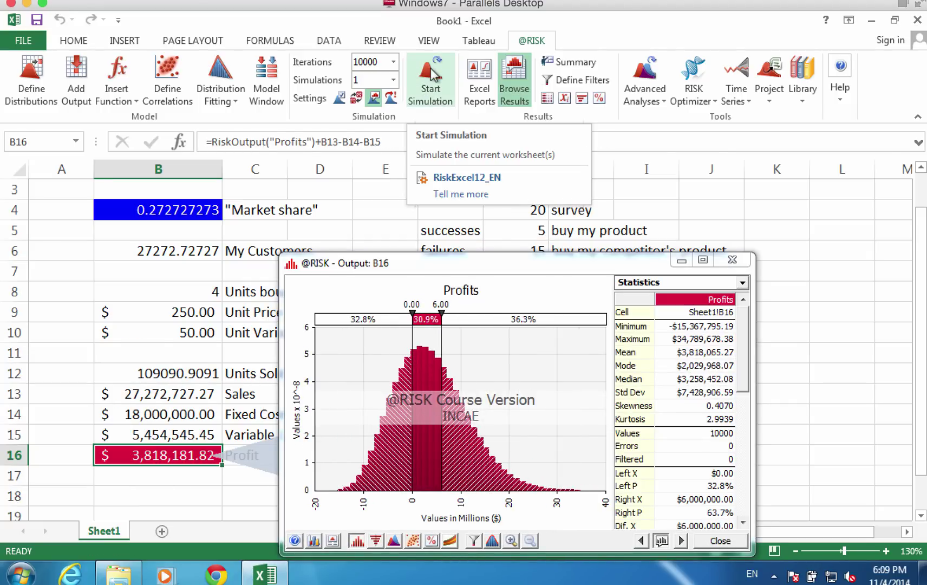
pyautogui.click(188, 208)
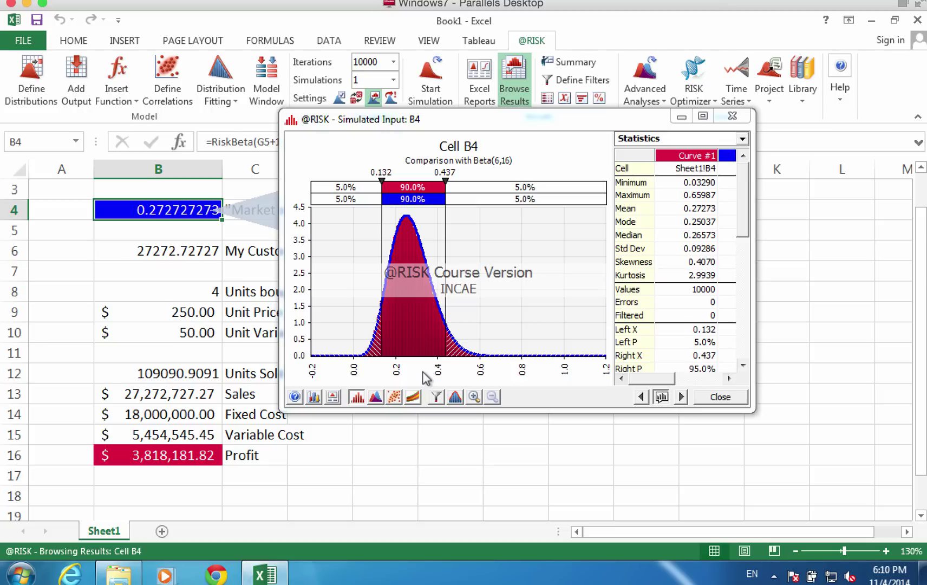
pyautogui.click(179, 462)
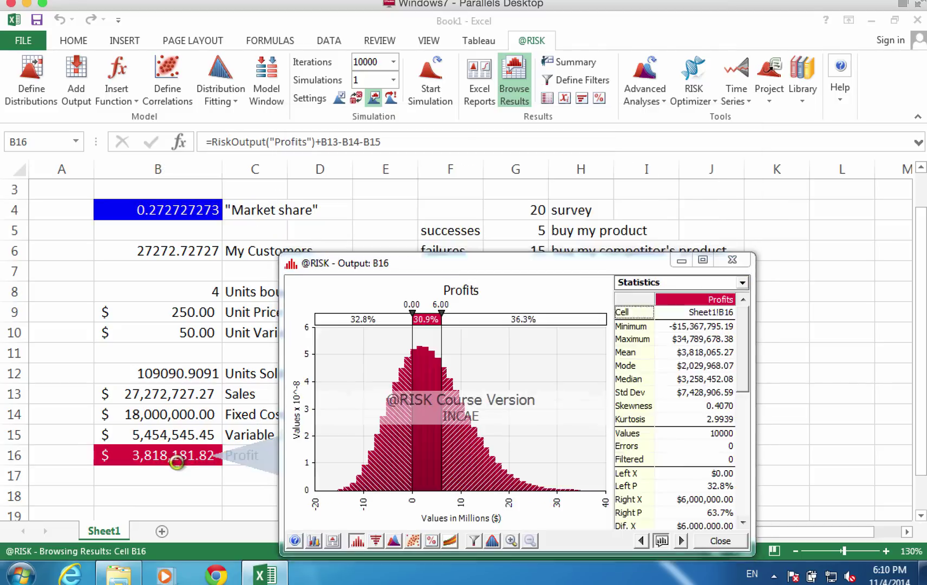